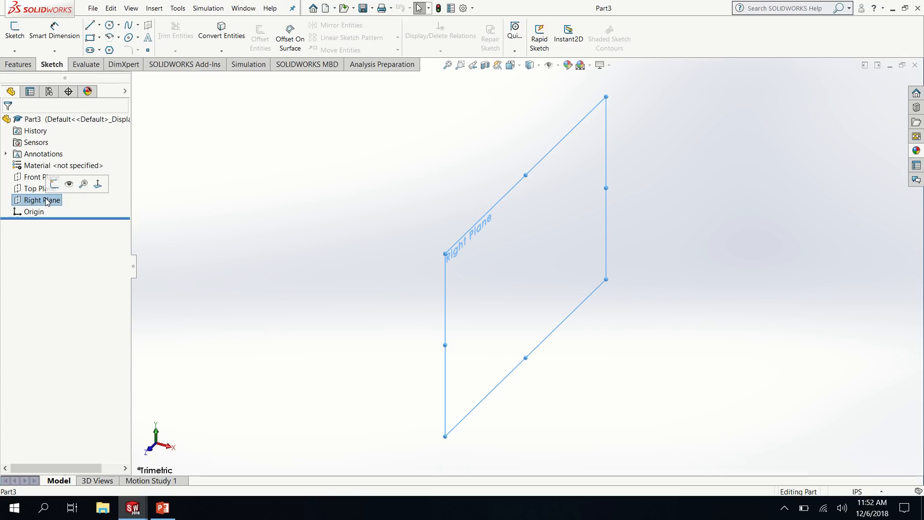
Step: Sketch a circle centred on the origin on the Right Plane with a radius of about 1.3 in
{"action": "left_click", "coordinate": [97, 186]}
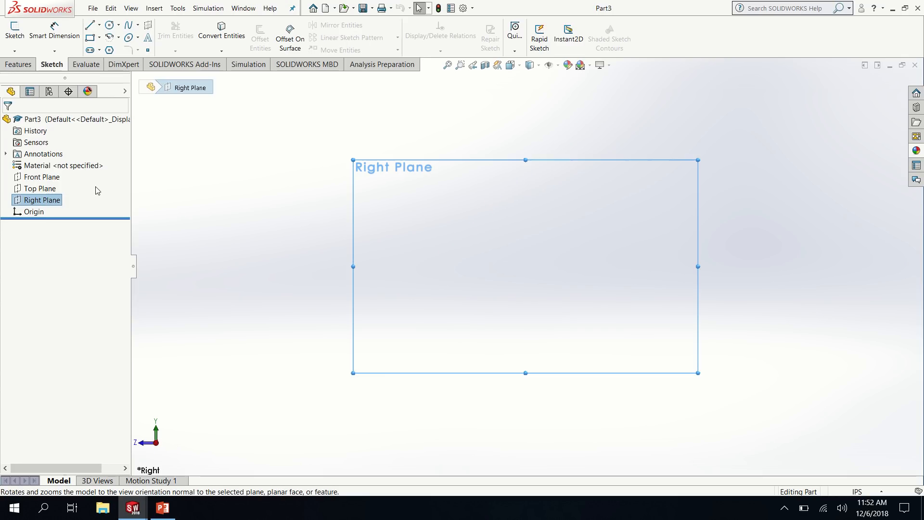
{"action": "left_click", "coordinate": [110, 25]}
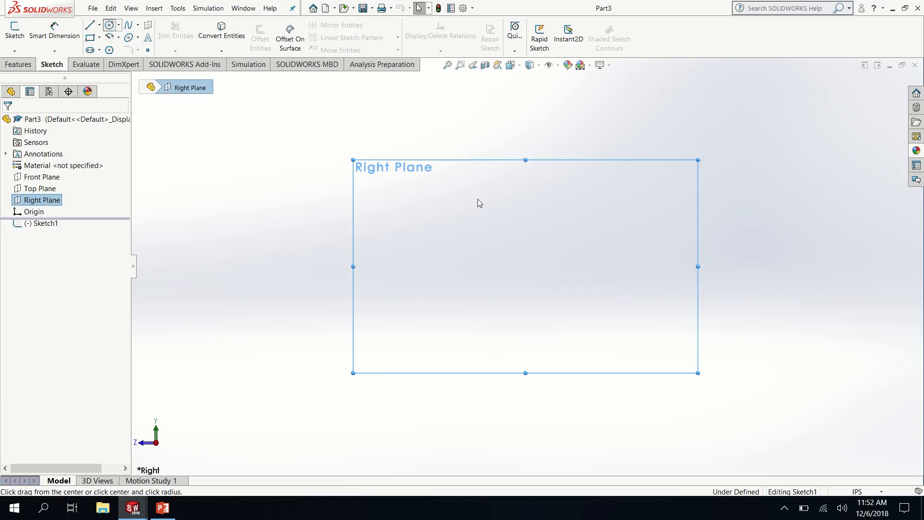
{"action": "left_click", "coordinate": [526, 267]}
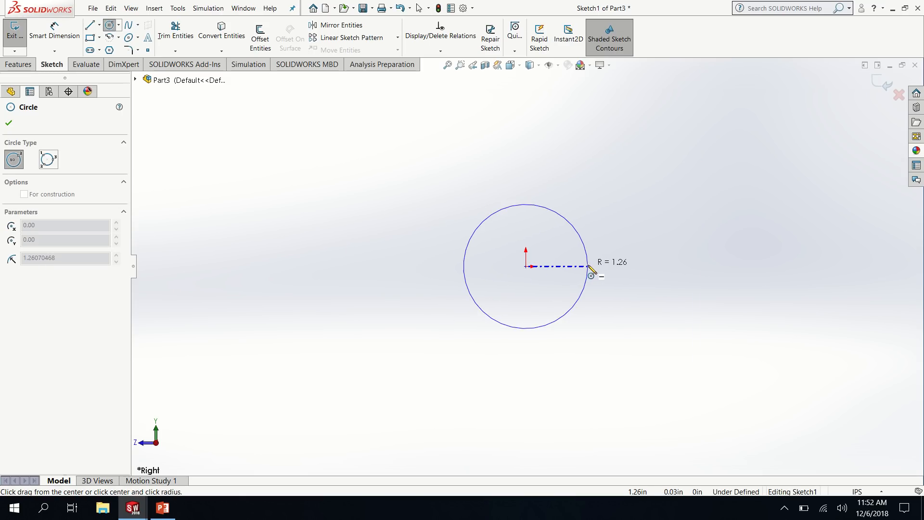
{"action": "left_click", "coordinate": [590, 266]}
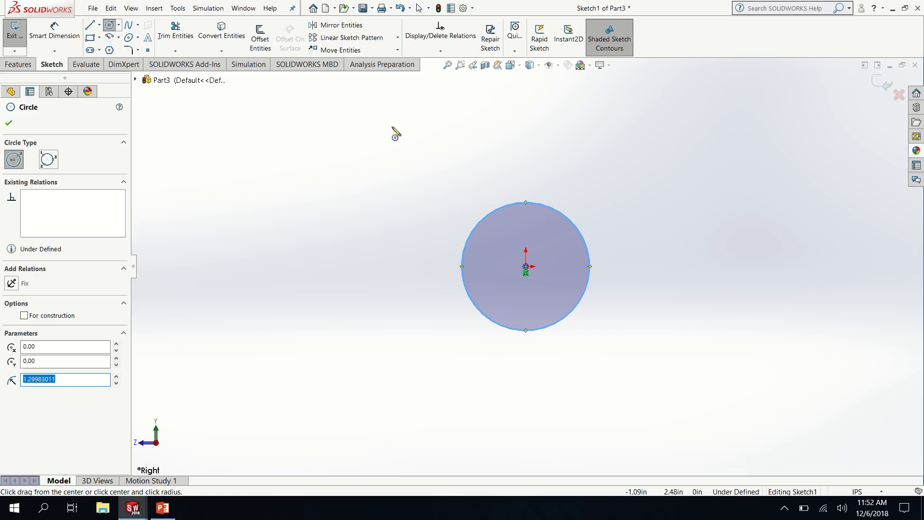
Step: Dimension the circle's diameter to 1.25 in and finish the sketch
{"action": "left_click", "coordinate": [54, 31]}
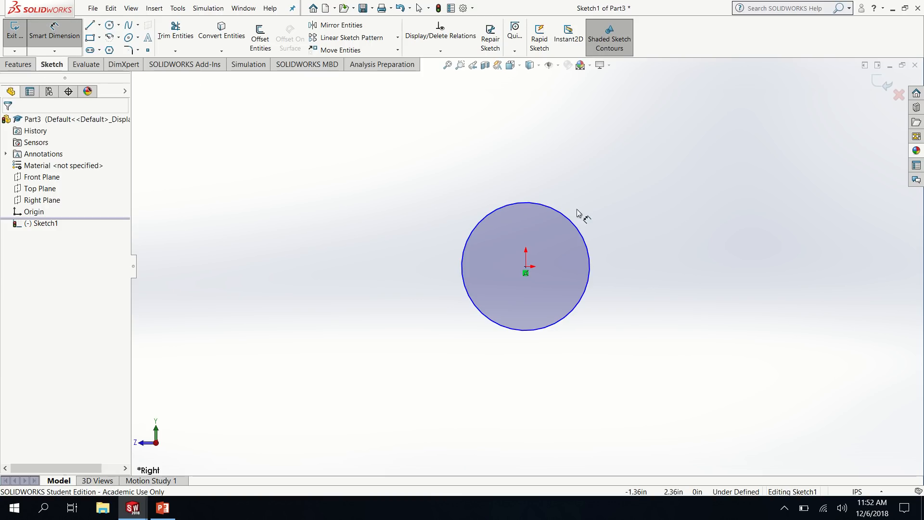
{"action": "left_click", "coordinate": [587, 249]}
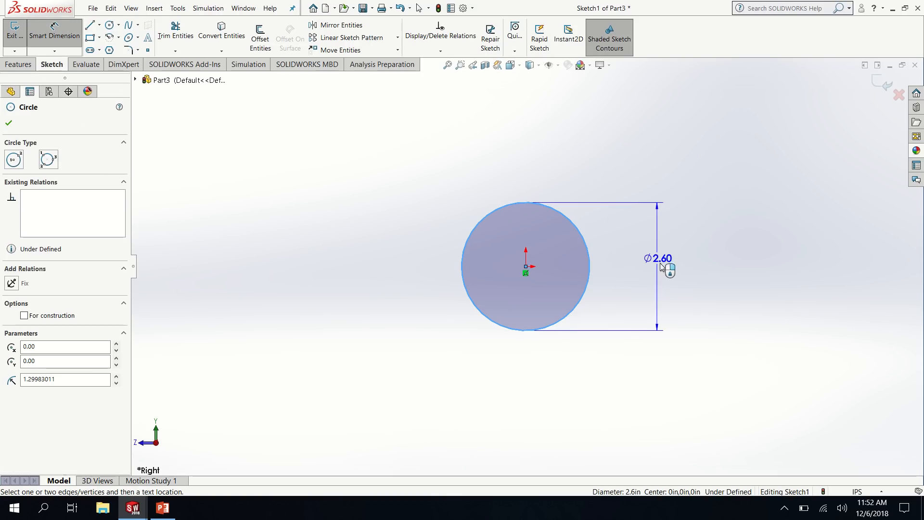
{"action": "left_click", "coordinate": [662, 264]}
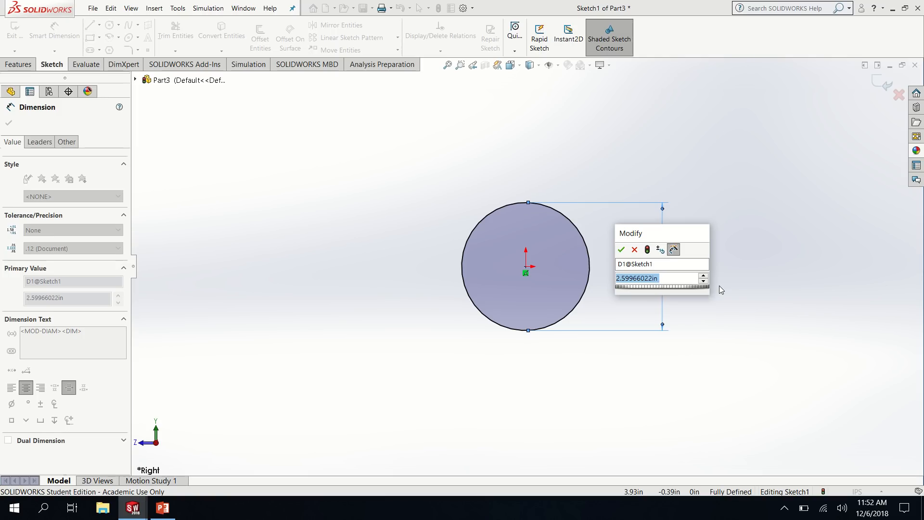
{"action": "type", "text": "1.25"}
{"action": "key", "text": "Return"}
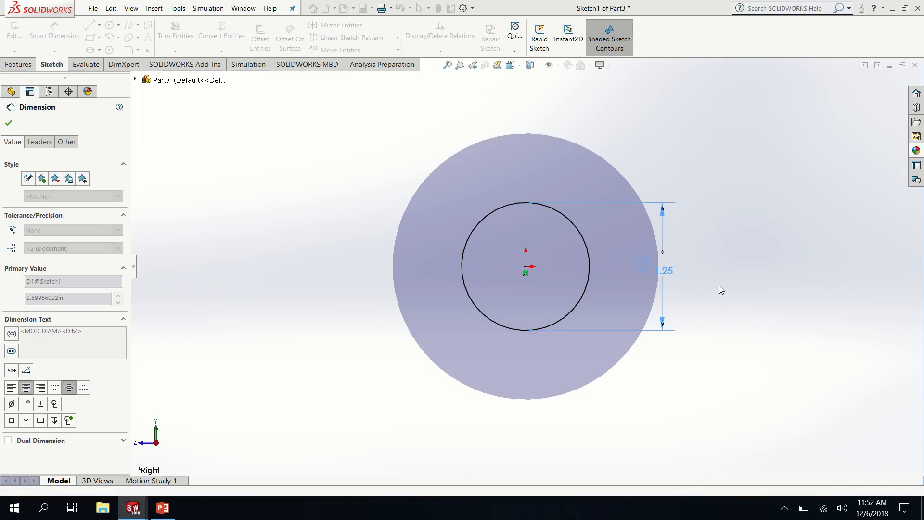
{"action": "left_click", "coordinate": [9, 124]}
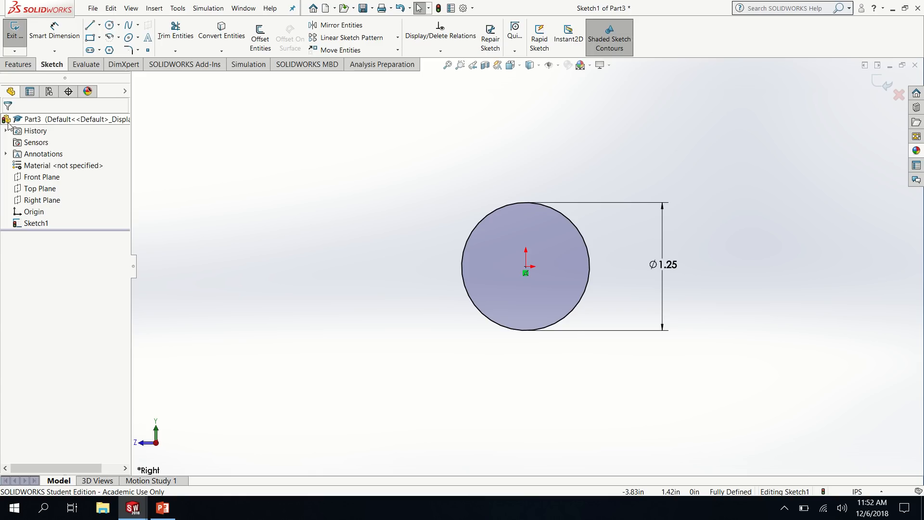
{"action": "left_click", "coordinate": [879, 83]}
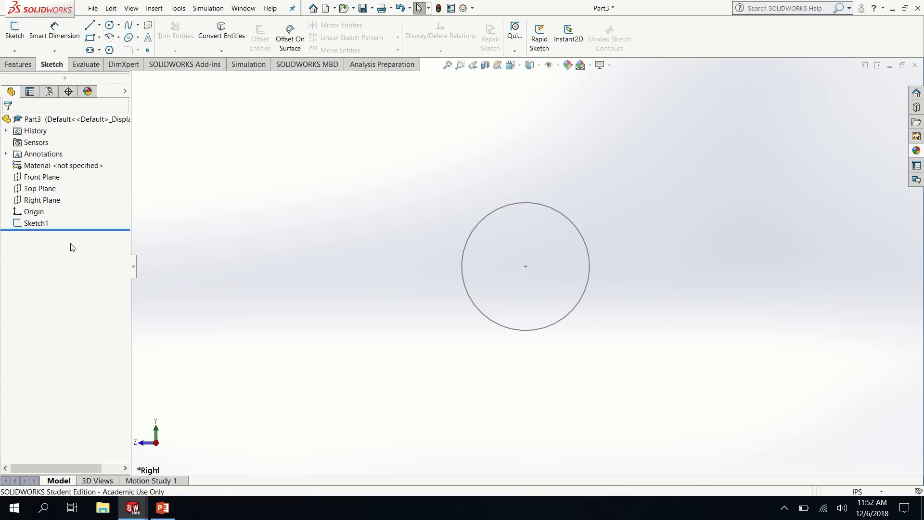
Step: Extrude the circle sketch as a blind boss 0.25 in deep from the sketch plane
{"action": "left_click", "coordinate": [19, 65]}
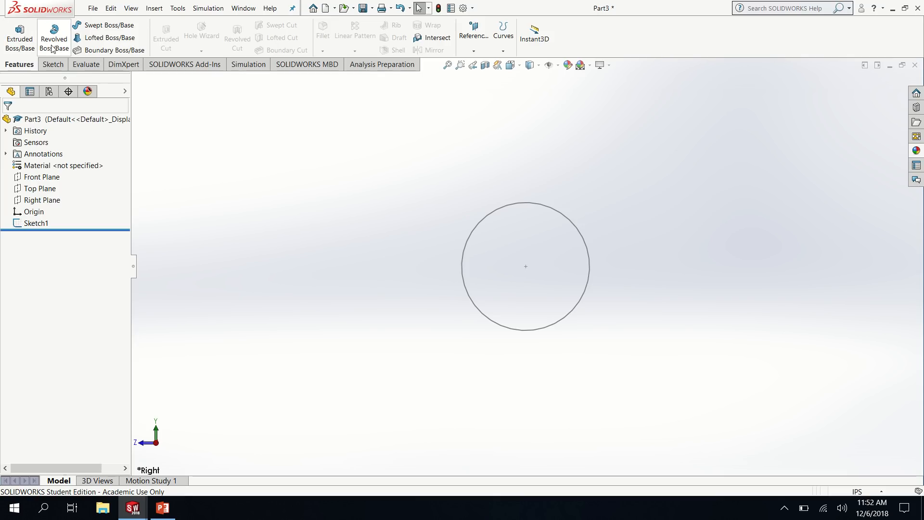
{"action": "left_click", "coordinate": [20, 44]}
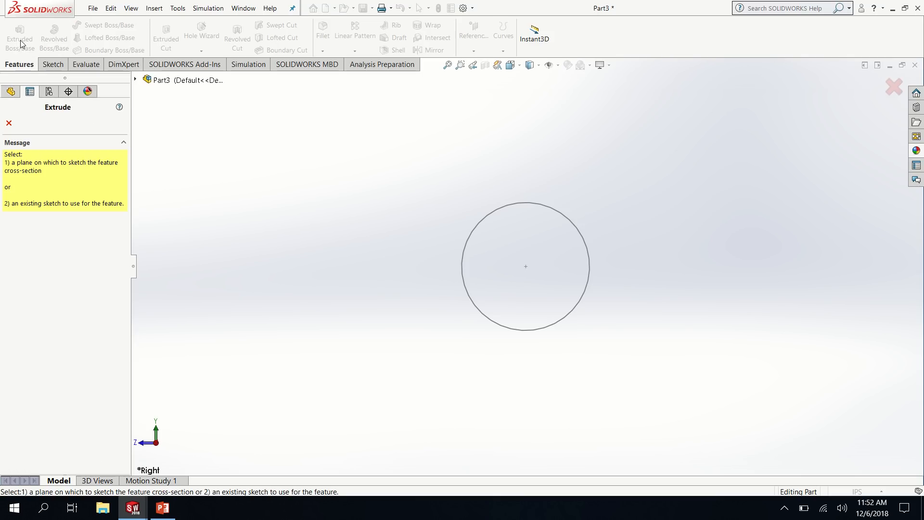
{"action": "left_click", "coordinate": [558, 231]}
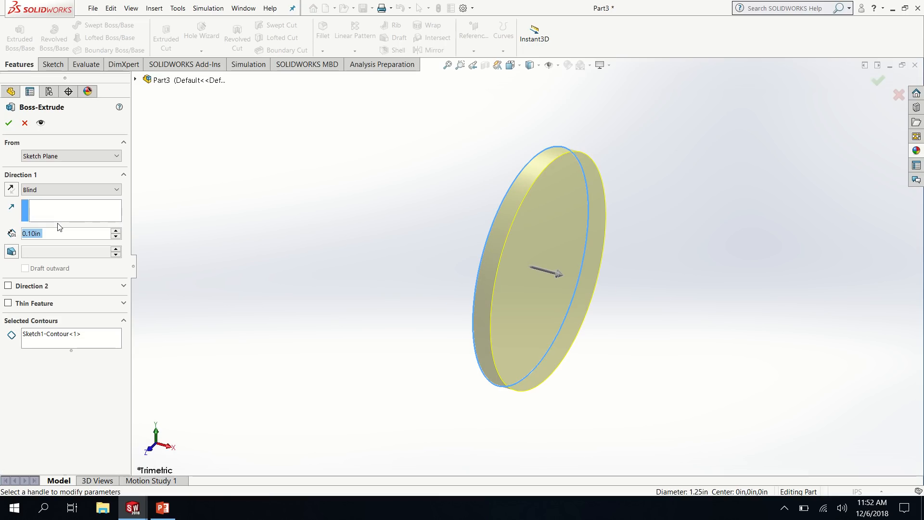
{"action": "type", "text": ".25"}
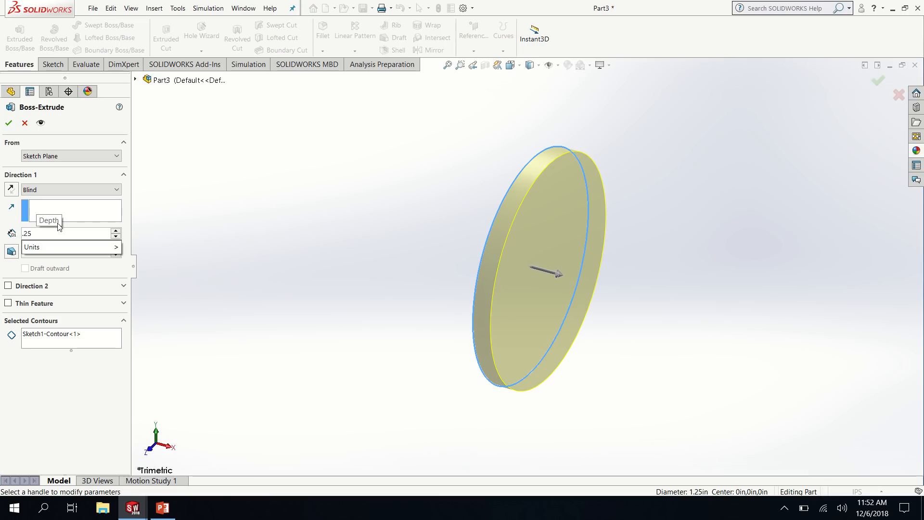
{"action": "key", "text": "Return"}
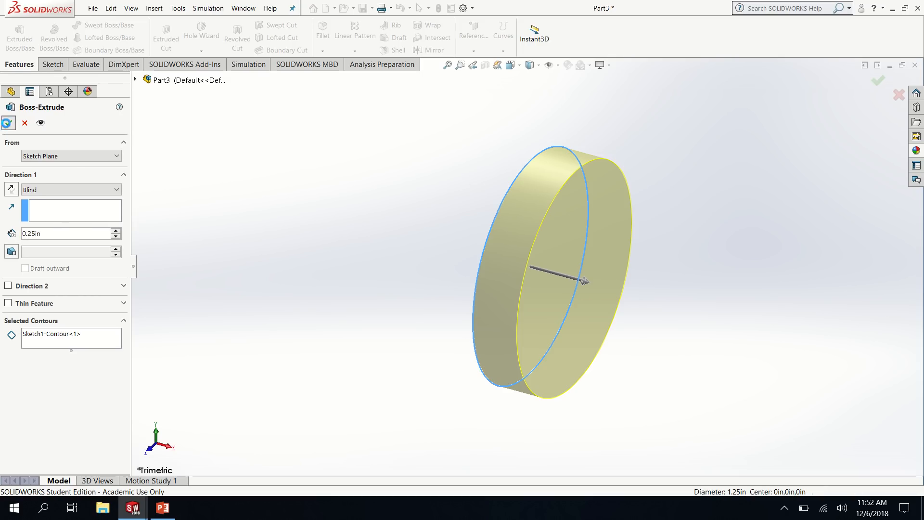
{"action": "left_click", "coordinate": [9, 122]}
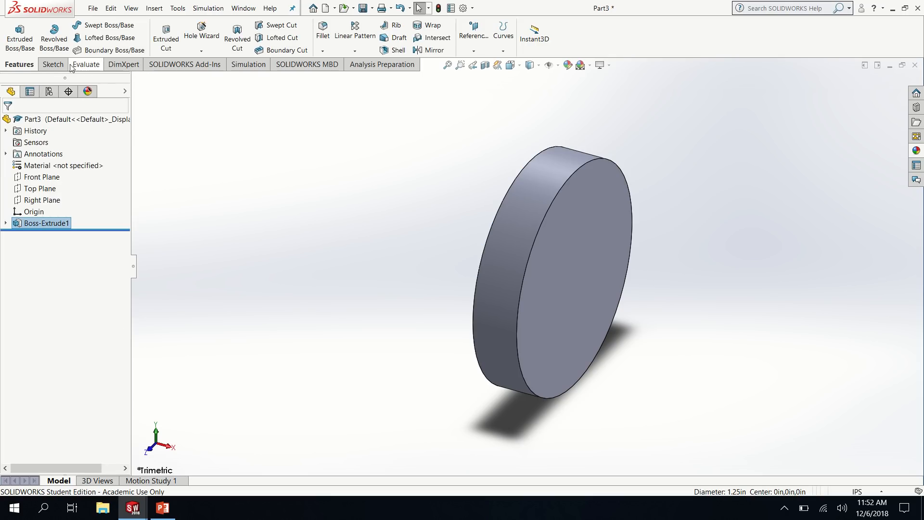
Step: Add a reference dimension for the disc's thickness between its two circular edges
{"action": "left_click", "coordinate": [44, 65]}
{"action": "left_click", "coordinate": [54, 31]}
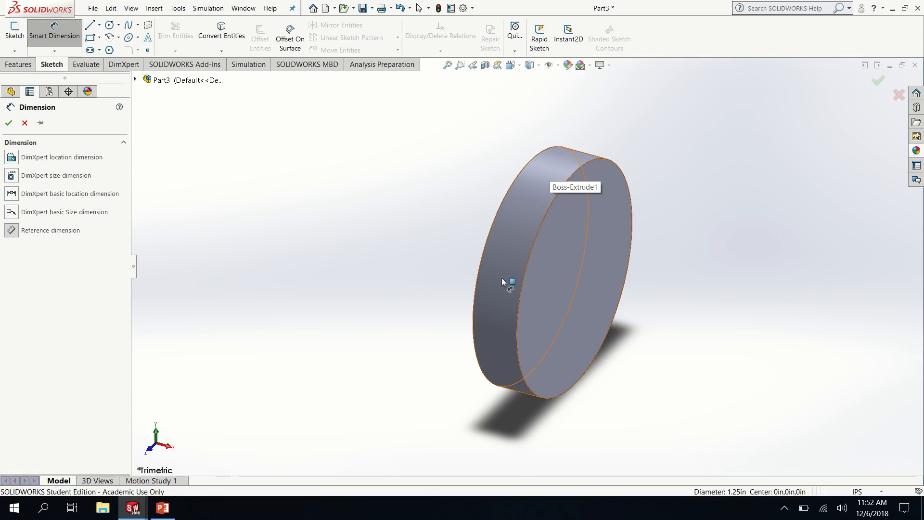
{"action": "left_click", "coordinate": [520, 291]}
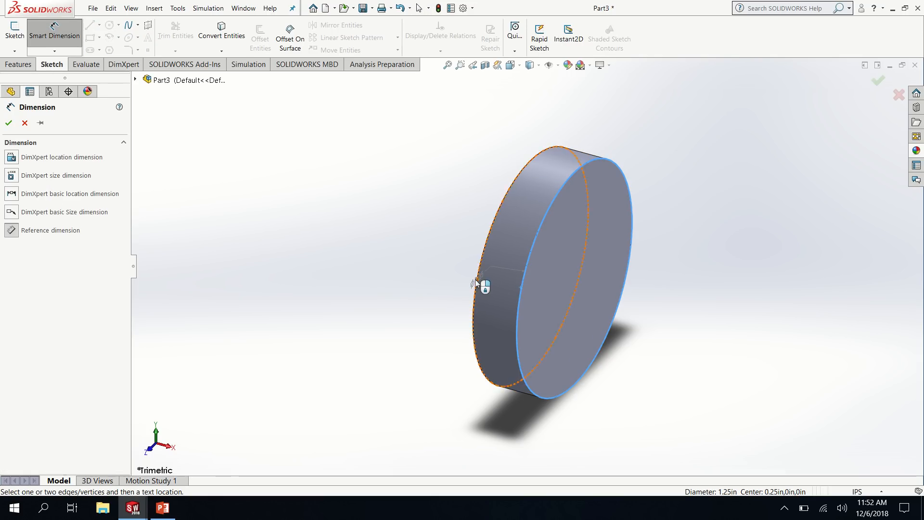
{"action": "left_click", "coordinate": [477, 283]}
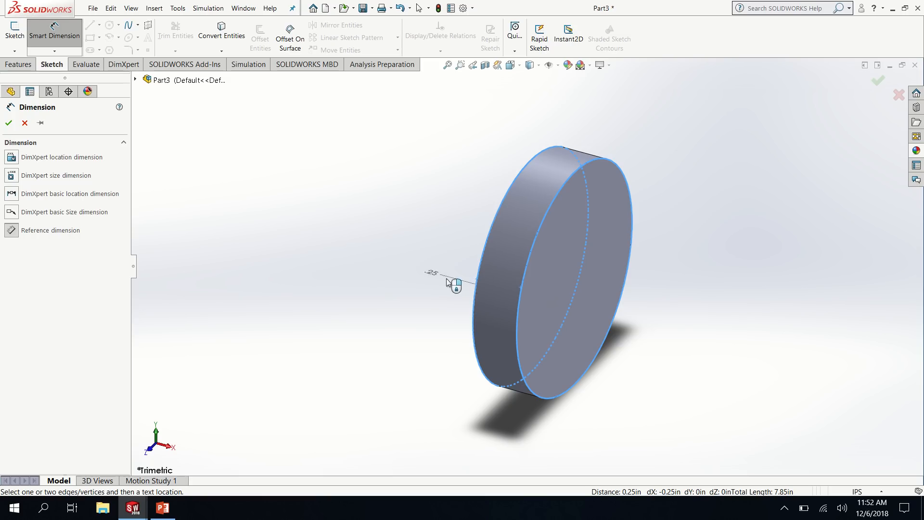
{"action": "left_click", "coordinate": [425, 297]}
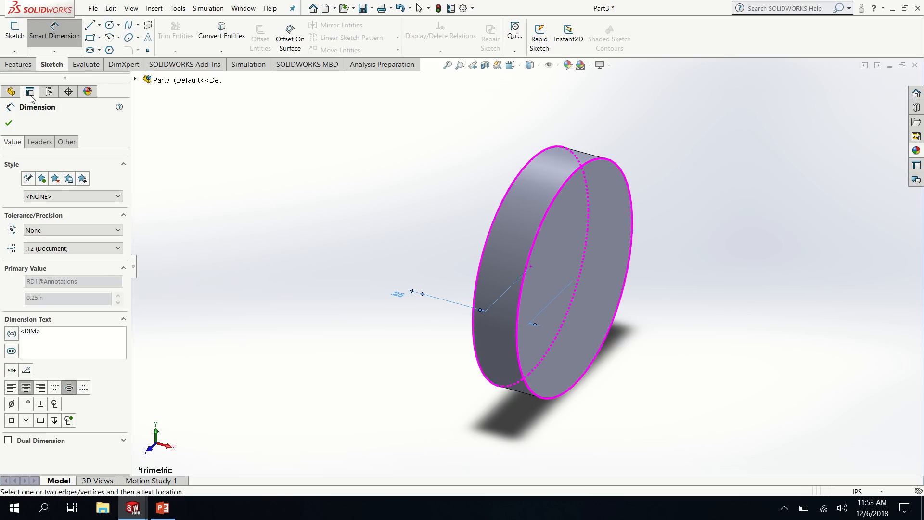
{"action": "left_click", "coordinate": [8, 123]}
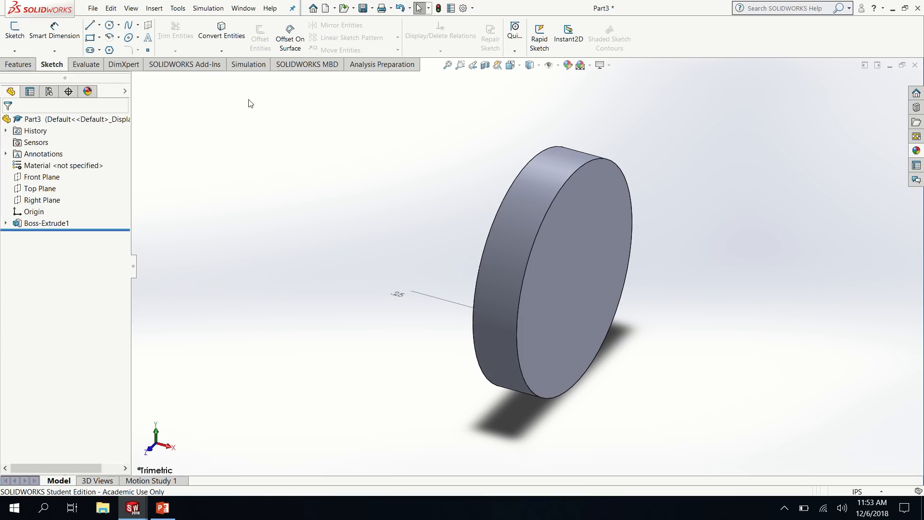
Step: Start an extruded cut with a new sketch on the disc's visible flat face
{"action": "left_click", "coordinate": [17, 65]}
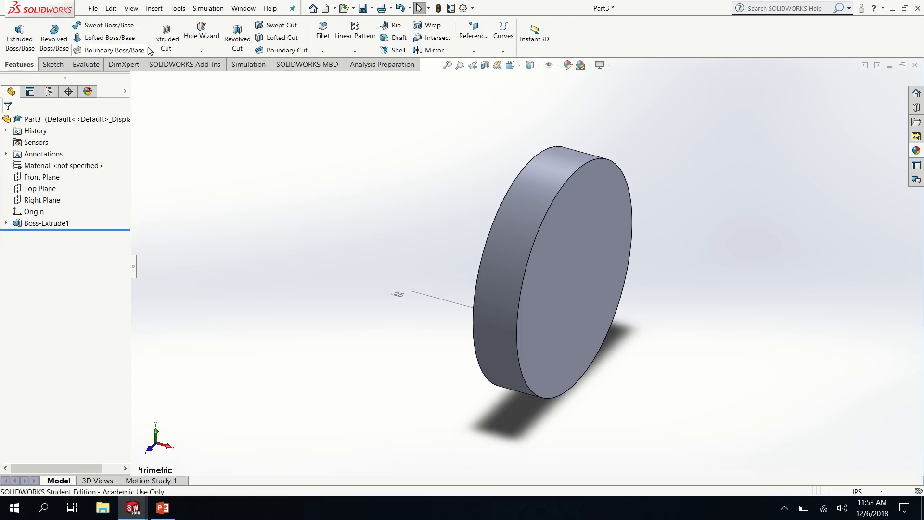
{"action": "left_click", "coordinate": [172, 50]}
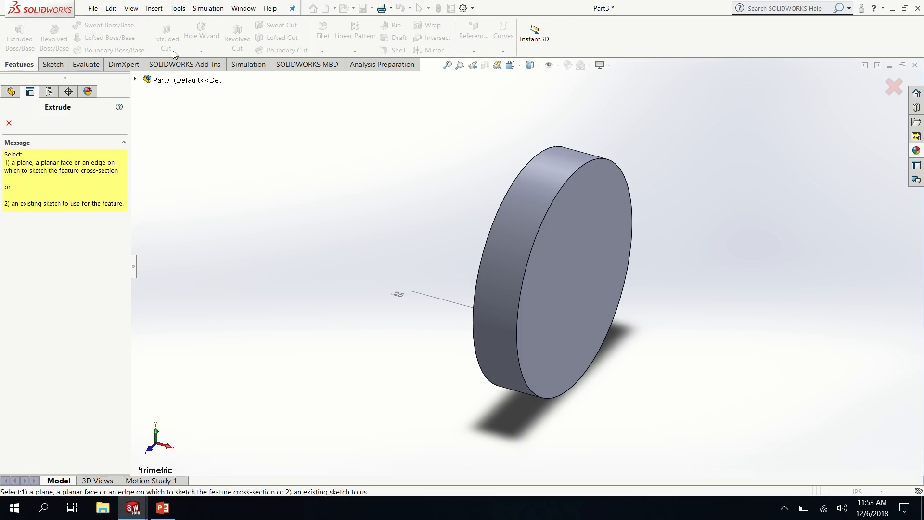
{"action": "left_click", "coordinate": [584, 243]}
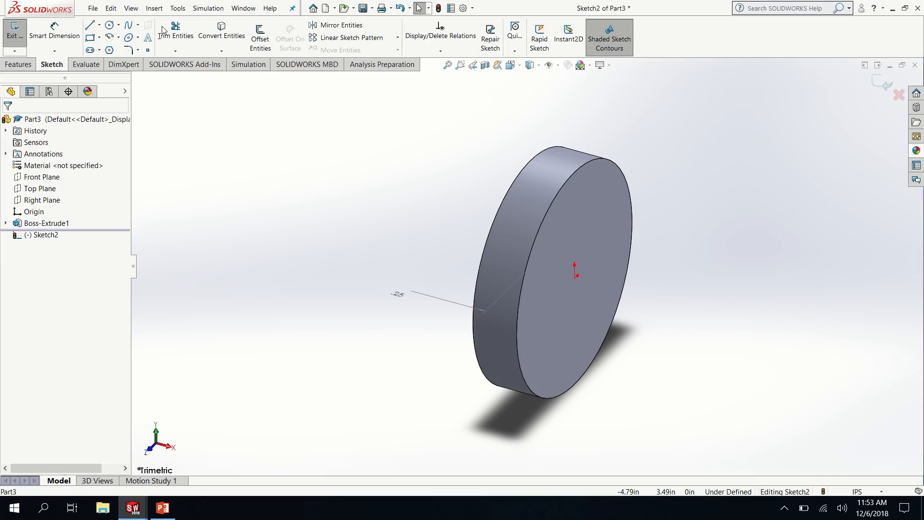
{"action": "left_click", "coordinate": [20, 64]}
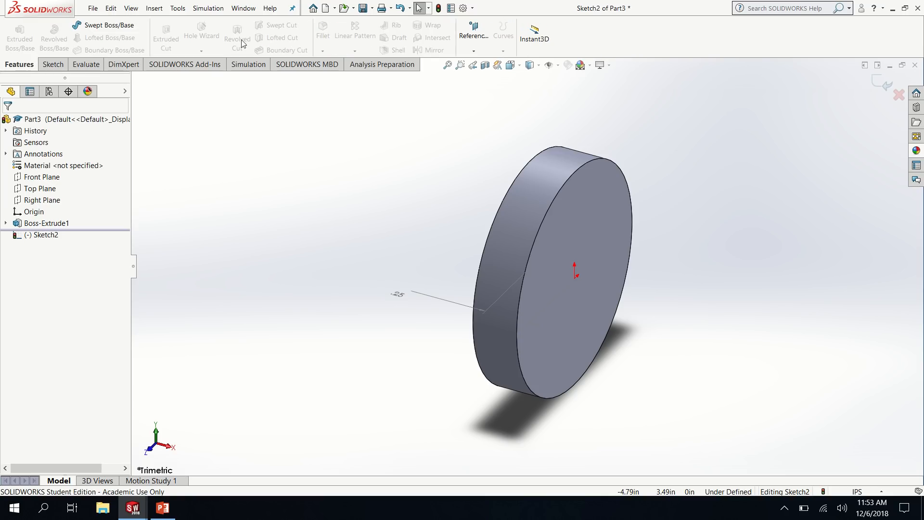
{"action": "left_click", "coordinate": [46, 67]}
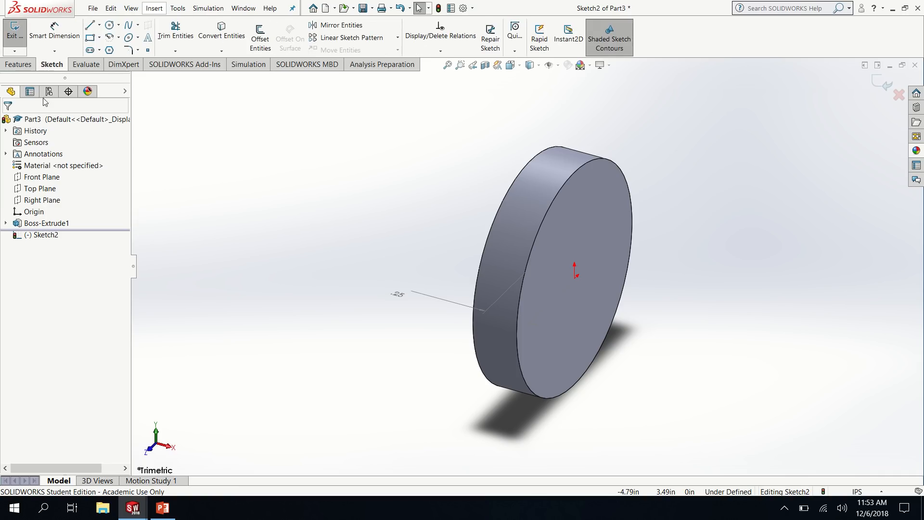
{"action": "left_click", "coordinate": [110, 27]}
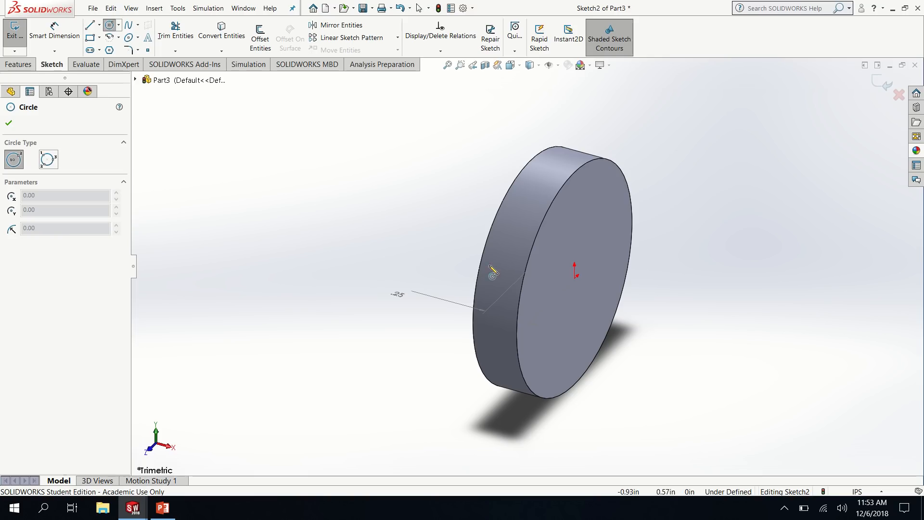
{"action": "left_click", "coordinate": [110, 25]}
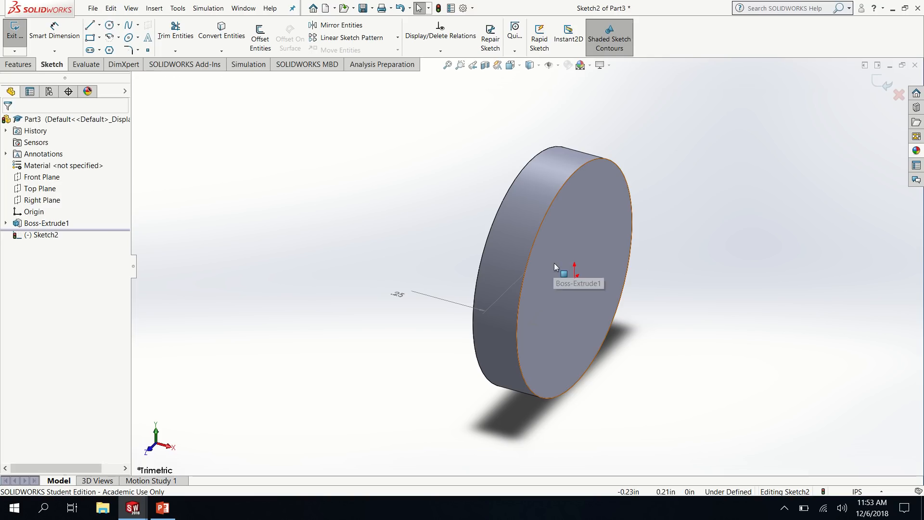
Step: Sketch a circle about 0.5 in in radius, centred on the origin, on the disc's flat face viewed head-on
{"action": "right_click", "coordinate": [553, 262]}
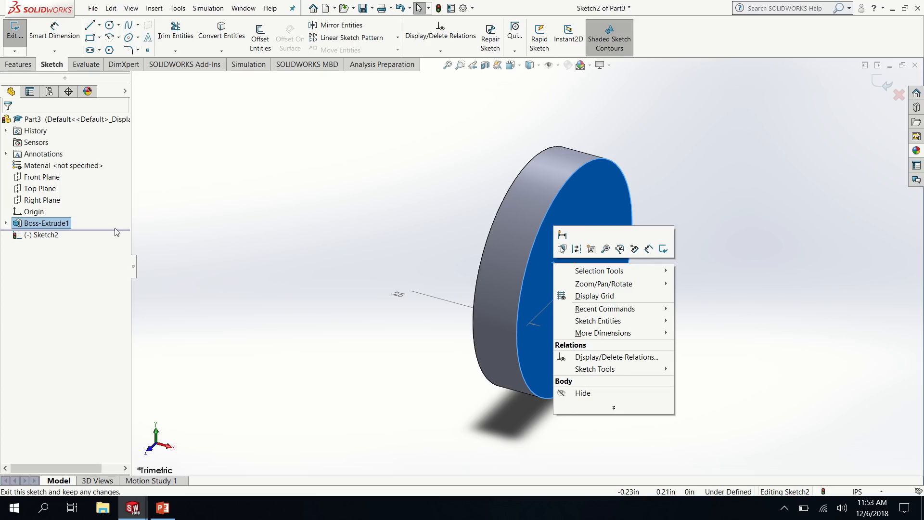
{"action": "right_click", "coordinate": [46, 224]}
{"action": "left_click", "coordinate": [83, 207]}
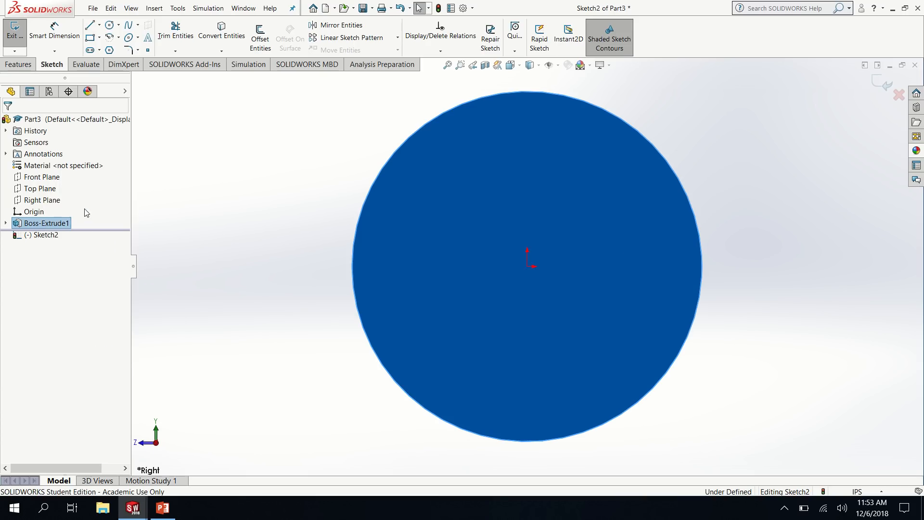
{"action": "right_click", "coordinate": [50, 234]}
{"action": "left_click", "coordinate": [74, 220]}
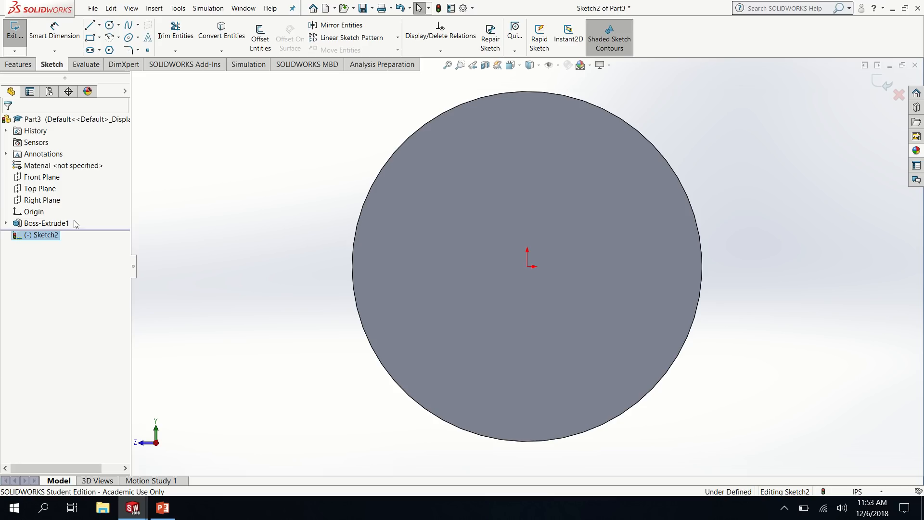
{"action": "left_click", "coordinate": [109, 24]}
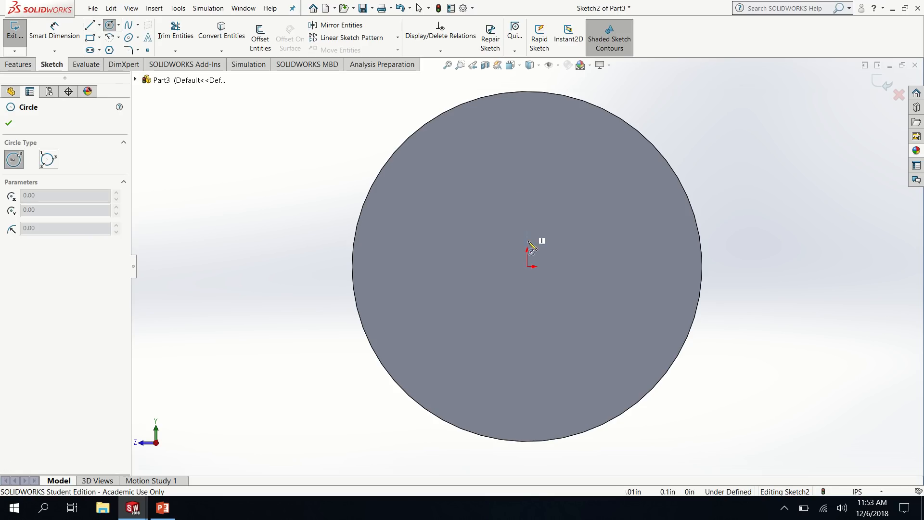
{"action": "left_click", "coordinate": [527, 266]}
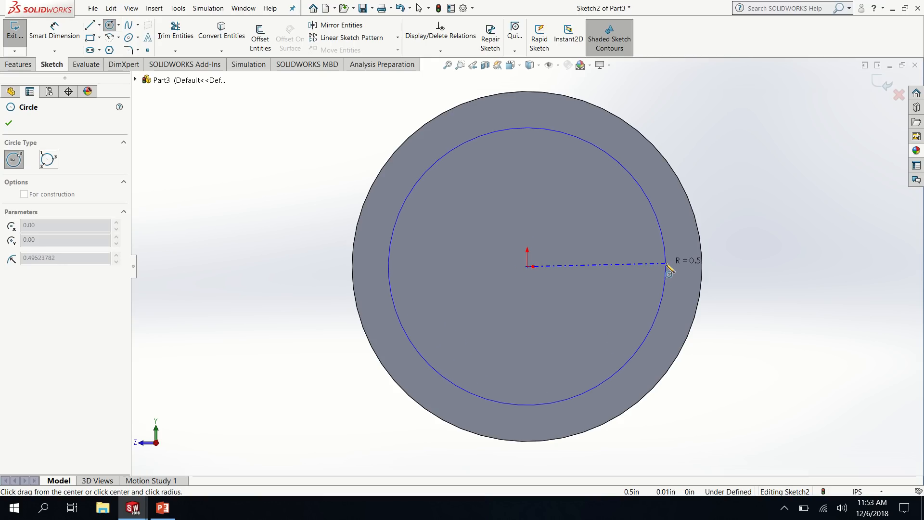
{"action": "left_click", "coordinate": [667, 270]}
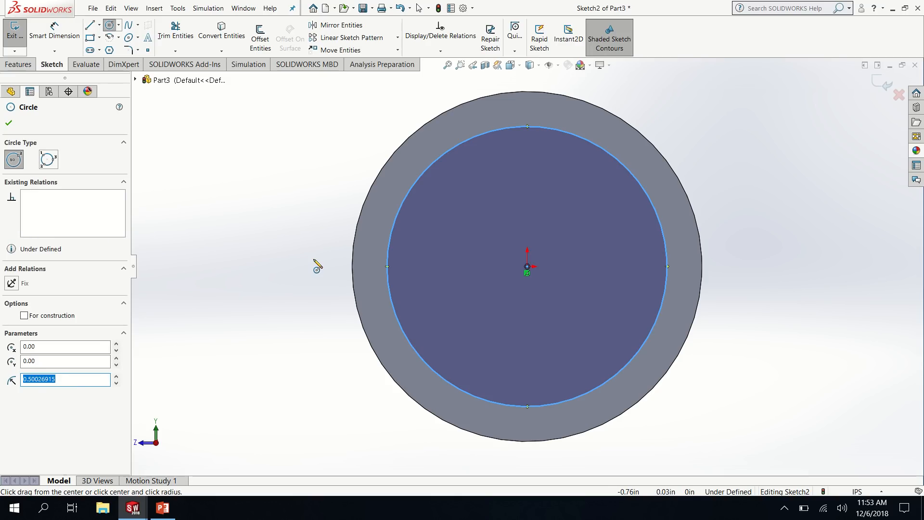
Step: Set the new circle's radius to 0.50 in and finish the circle
{"action": "type", "text": "5"}
{"action": "key", "text": "Return"}
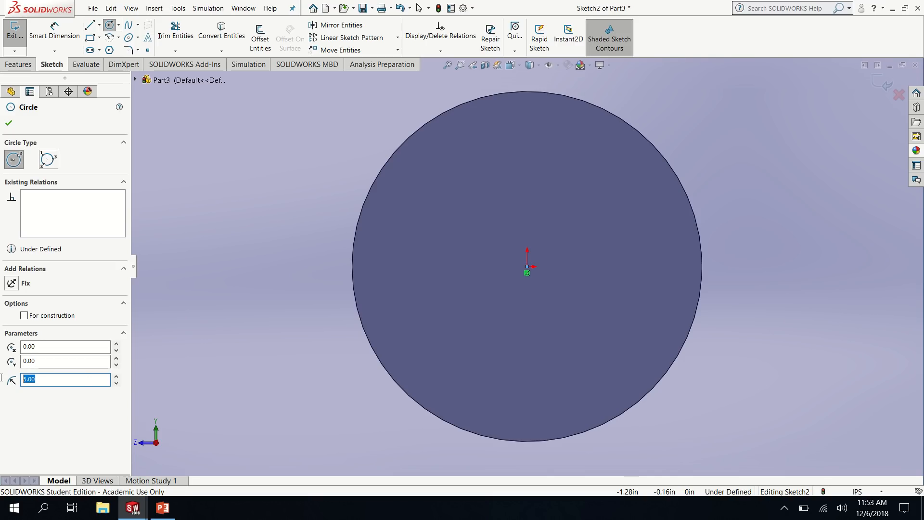
{"action": "key", "text": "Return"}
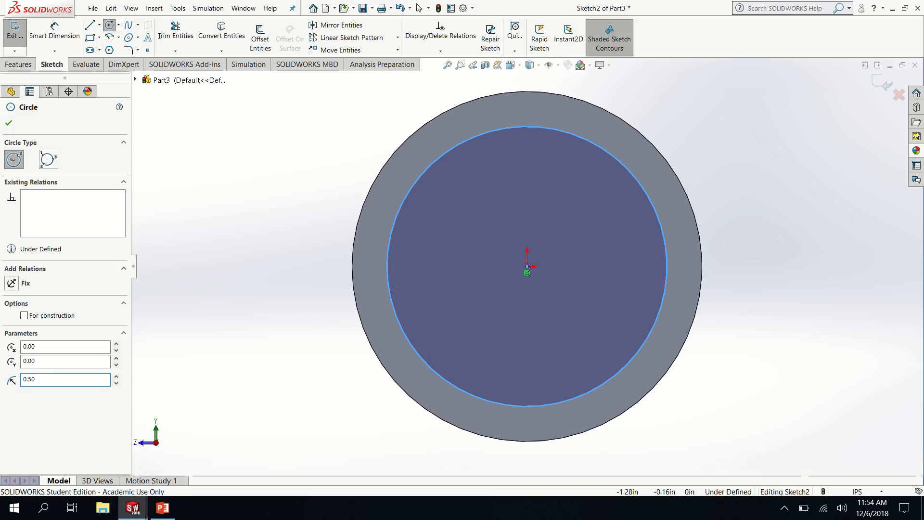
{"action": "left_click", "coordinate": [9, 122]}
Step: Dimension the inner circle's diameter at 1.00 in
{"action": "left_click", "coordinate": [59, 27]}
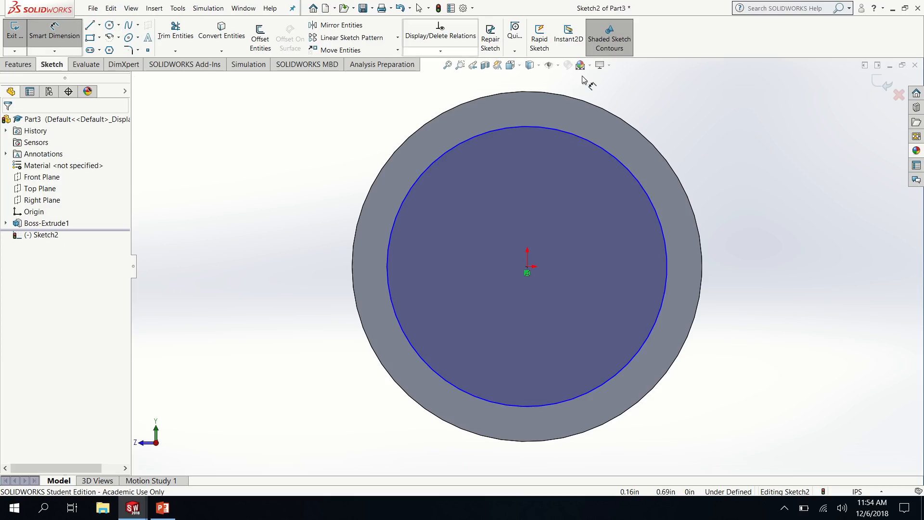
{"action": "left_click", "coordinate": [639, 183]}
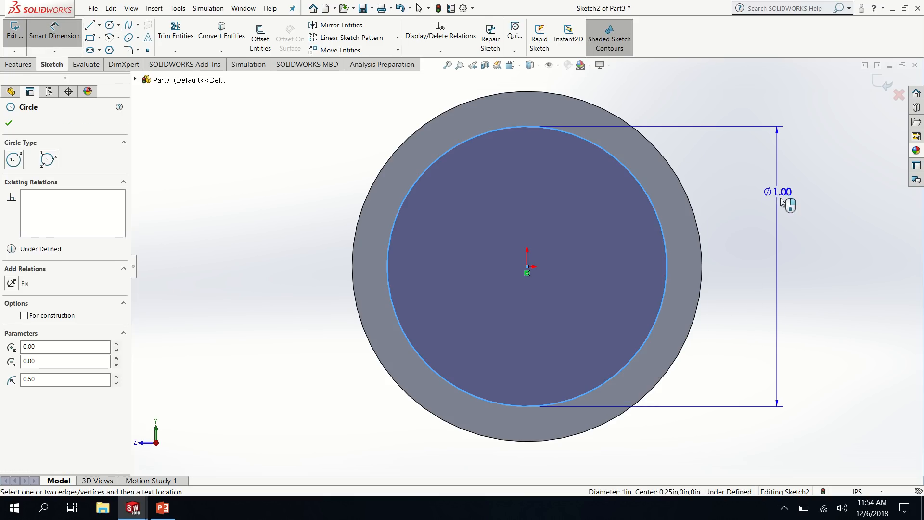
{"action": "left_click", "coordinate": [763, 216]}
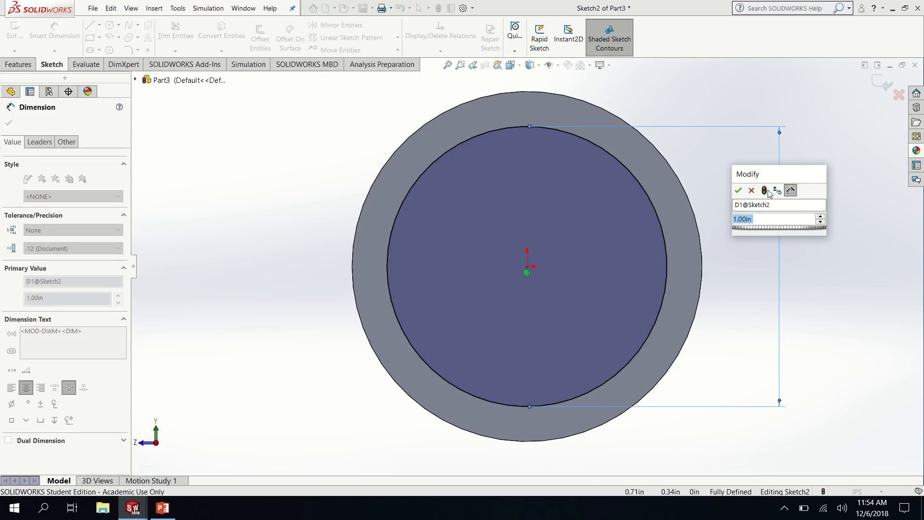
{"action": "left_click", "coordinate": [738, 191]}
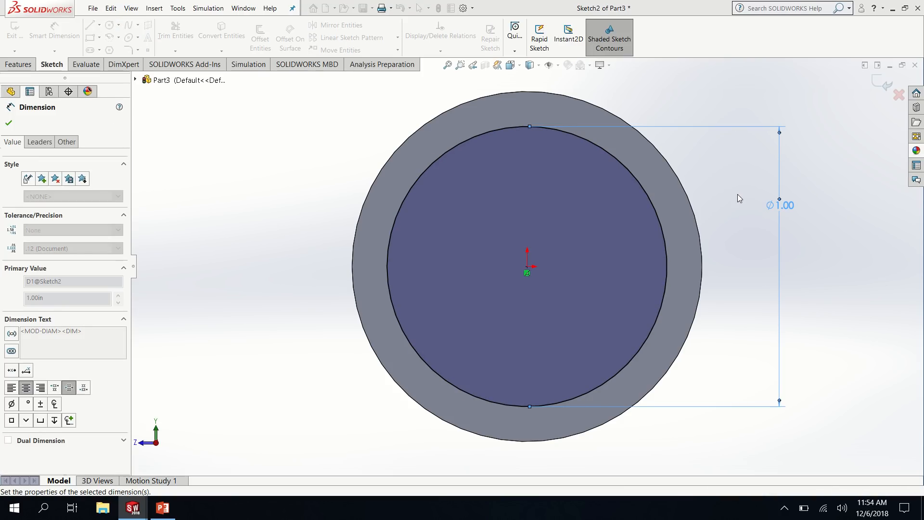
Step: Extrude-cut the inner circle as a blind cut 0.25 in deep from the sketch plane
{"action": "left_click", "coordinate": [18, 65]}
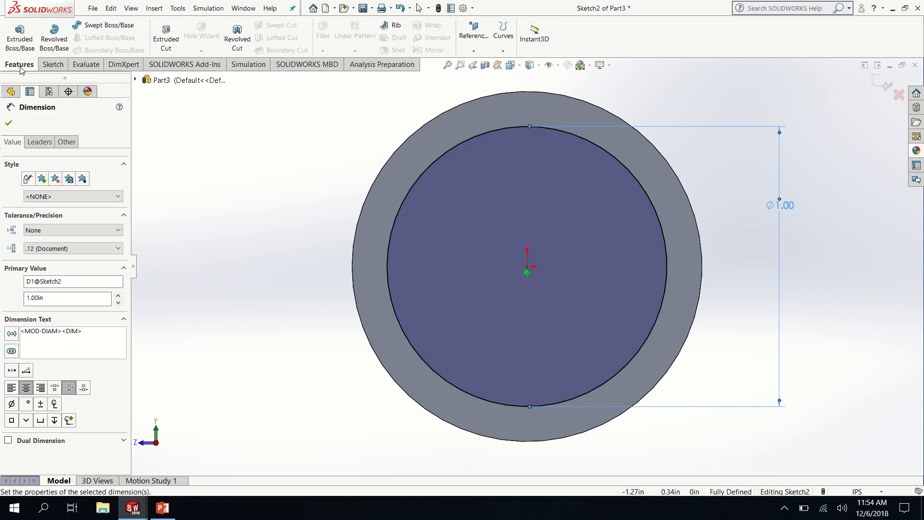
{"action": "left_click", "coordinate": [166, 39]}
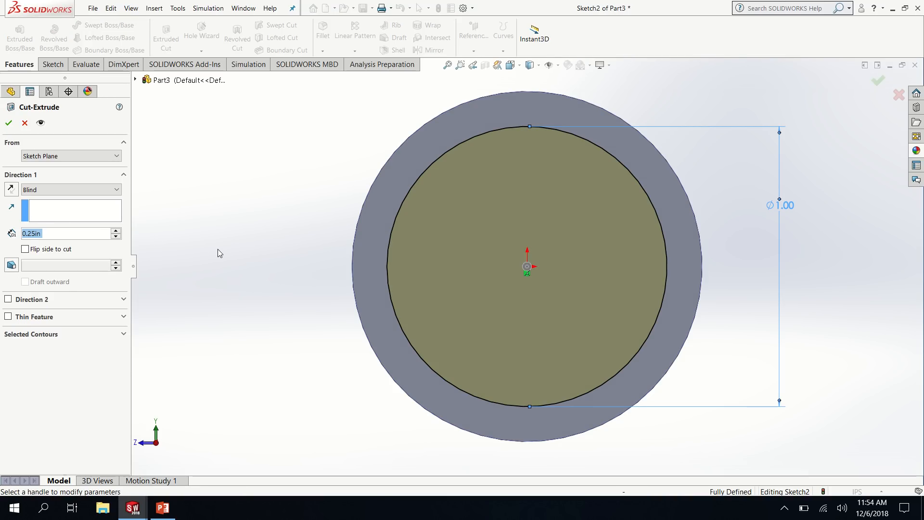
{"action": "middle_click_drag", "start_coordinate": [221, 252], "coordinate": [323, 264]}
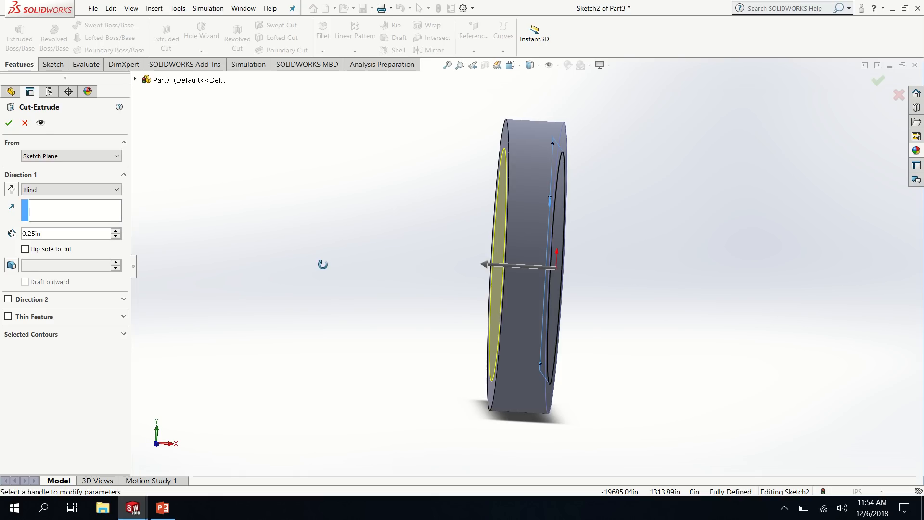
{"action": "scroll", "coordinate": [323, 269], "scroll_direction": "down", "scroll_amount": 1}
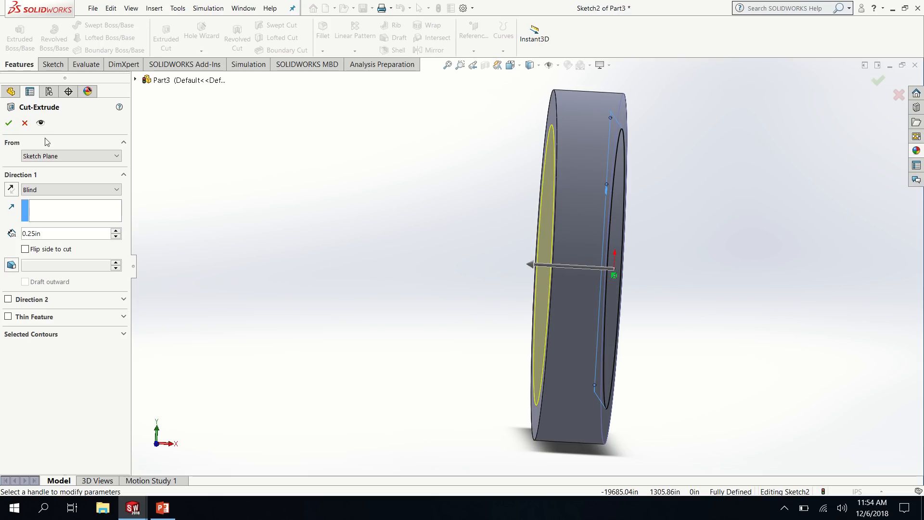
{"action": "left_click", "coordinate": [14, 124]}
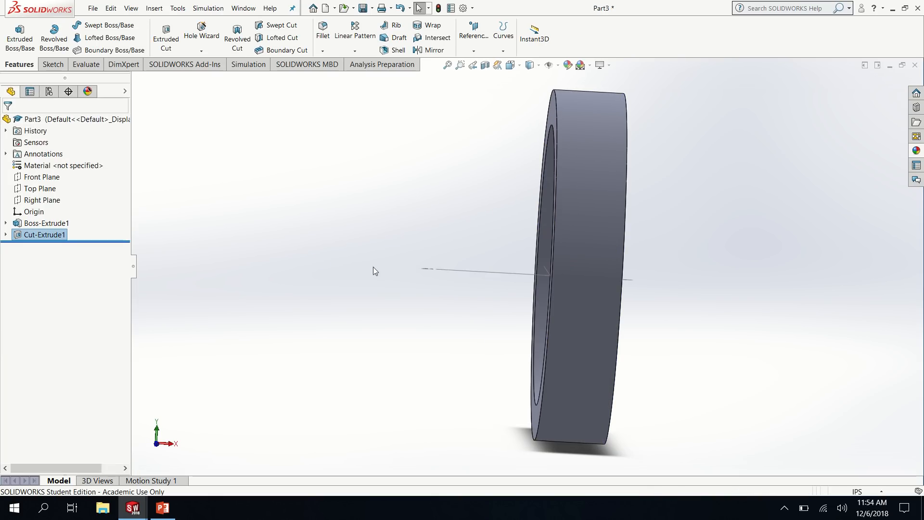
Step: Set up a face fillet between the ring's outer cylindrical face and one of its flat annular faces
{"action": "middle_click_drag", "start_coordinate": [374, 270], "coordinate": [536, 244]}
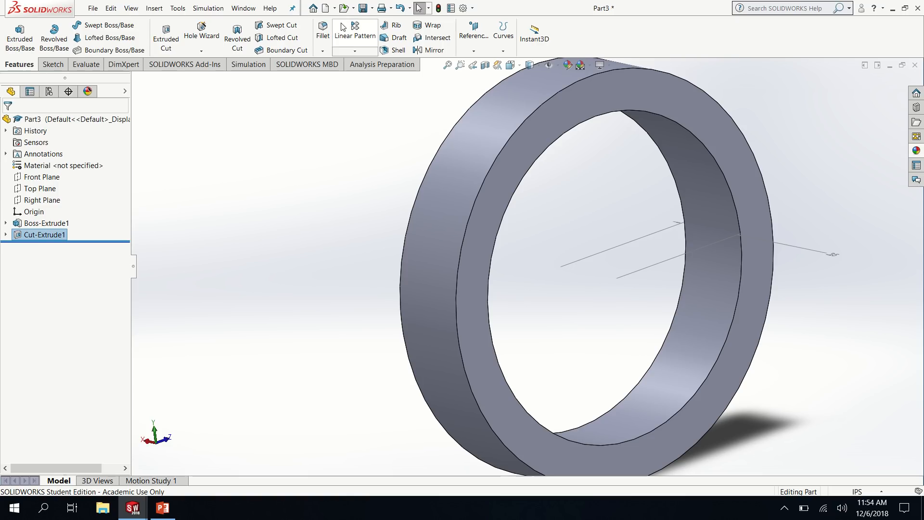
{"action": "left_click", "coordinate": [322, 32]}
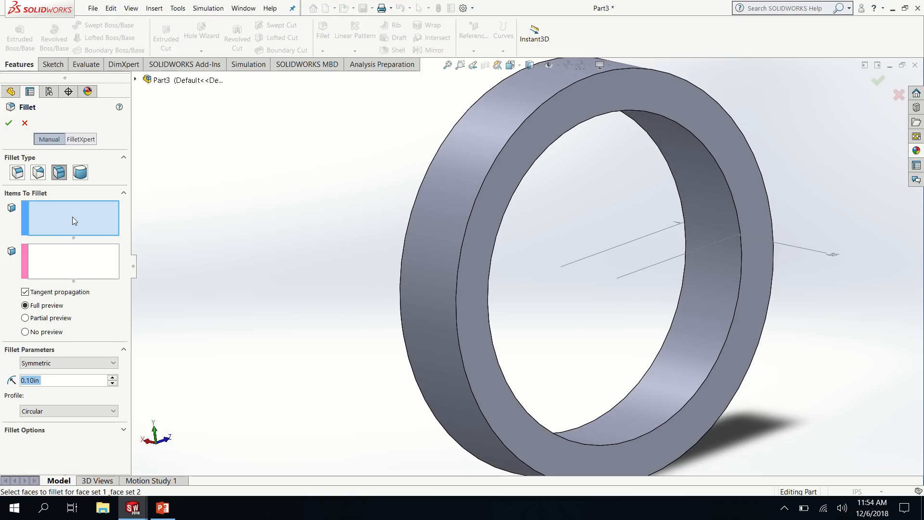
{"action": "left_click", "coordinate": [57, 176]}
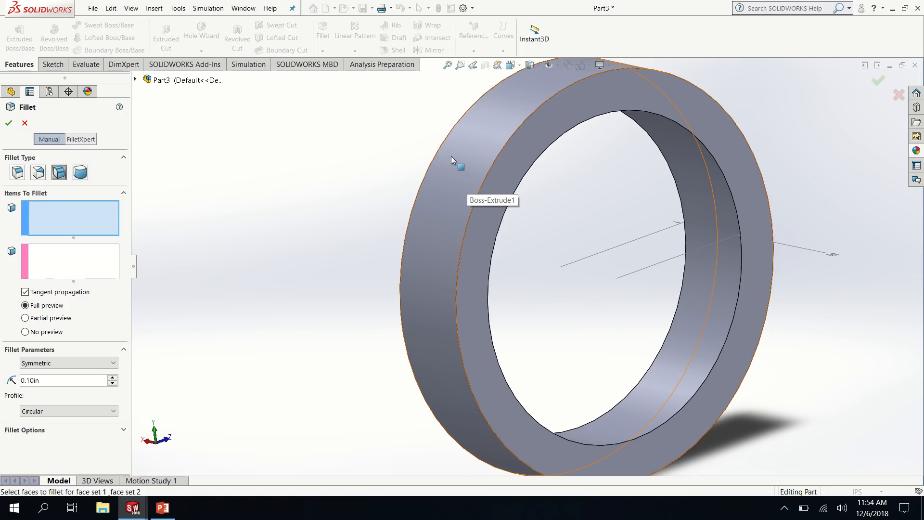
{"action": "left_click", "coordinate": [479, 151]}
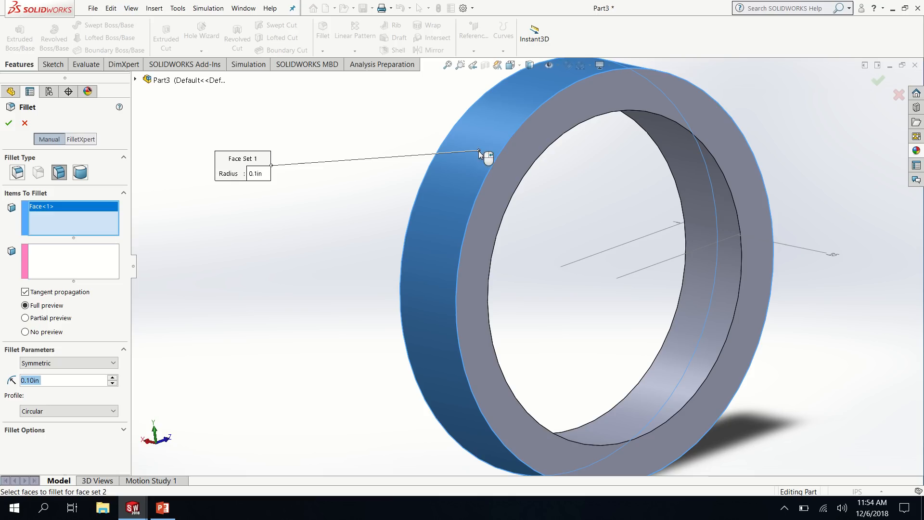
{"action": "left_click", "coordinate": [54, 266]}
{"action": "left_click", "coordinate": [500, 184]}
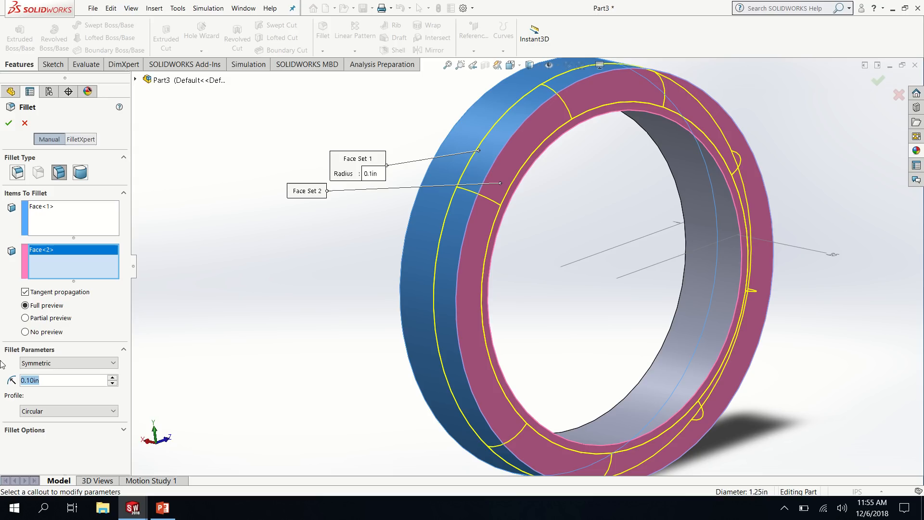
Step: Set the face fillet's radius to (.25/2)-.02 in and apply the fillet
{"action": "type", "text": ".25/"}
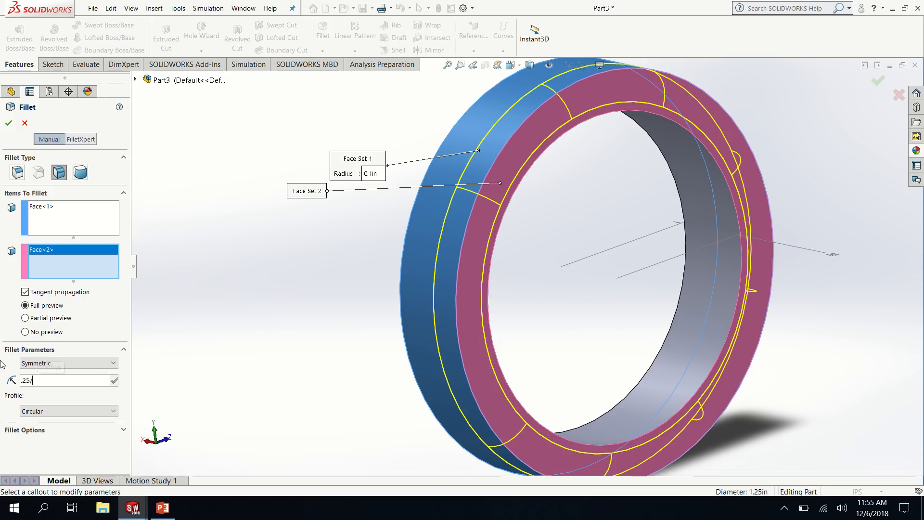
{"action": "type", "text": "2"}
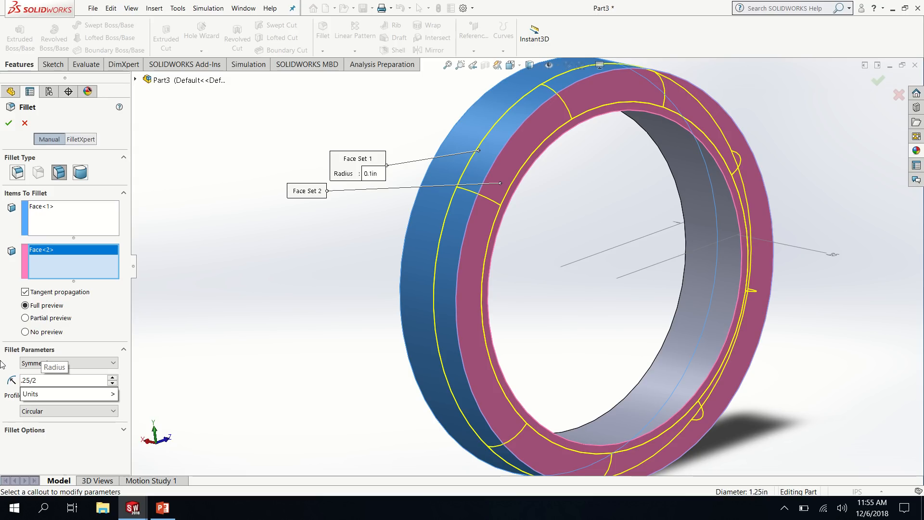
{"action": "type", "text": ")"}
{"action": "key", "text": "Left"}
{"action": "key", "text": "Left"}
{"action": "key", "text": "Left"}
{"action": "key", "text": "Left"}
{"action": "key", "text": "Left"}
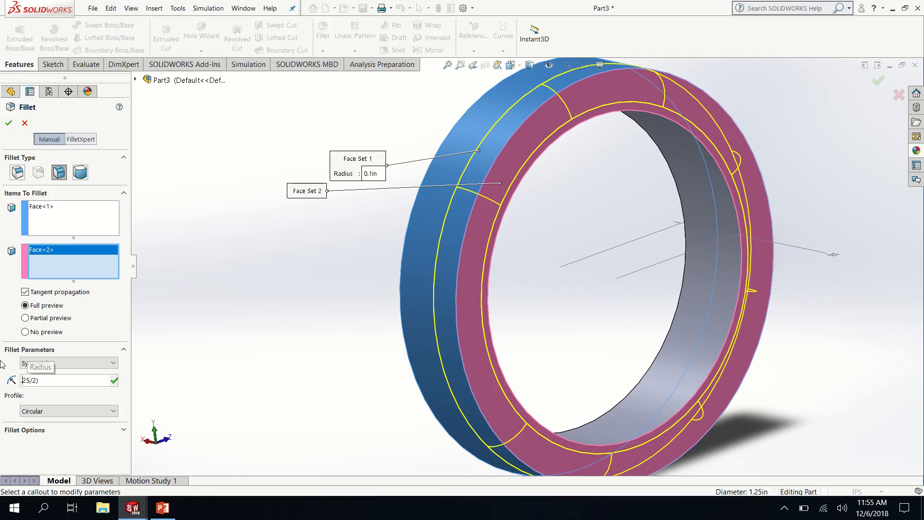
{"action": "type", "text": "("}
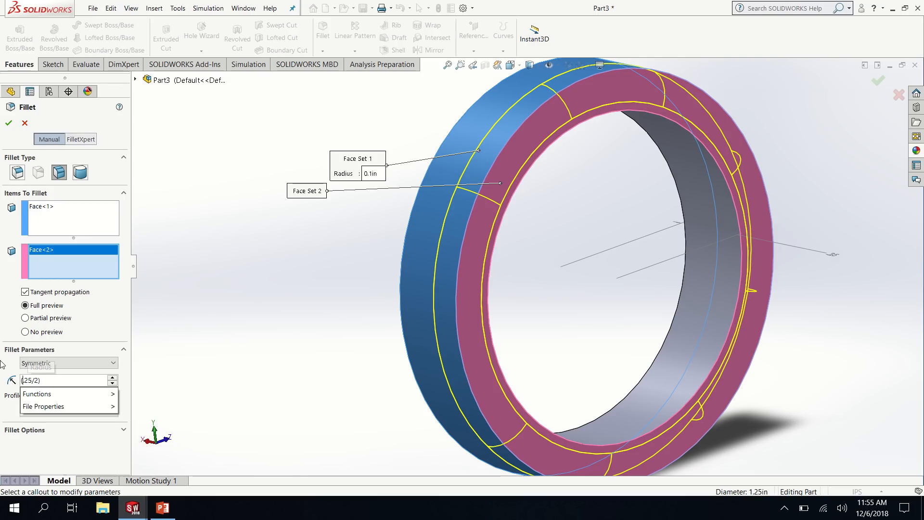
{"action": "key", "text": "Right"}
{"action": "key", "text": "Right"}
{"action": "key", "text": "Right"}
{"action": "key", "text": "Right"}
{"action": "key", "text": "Right"}
{"action": "key", "text": "Right"}
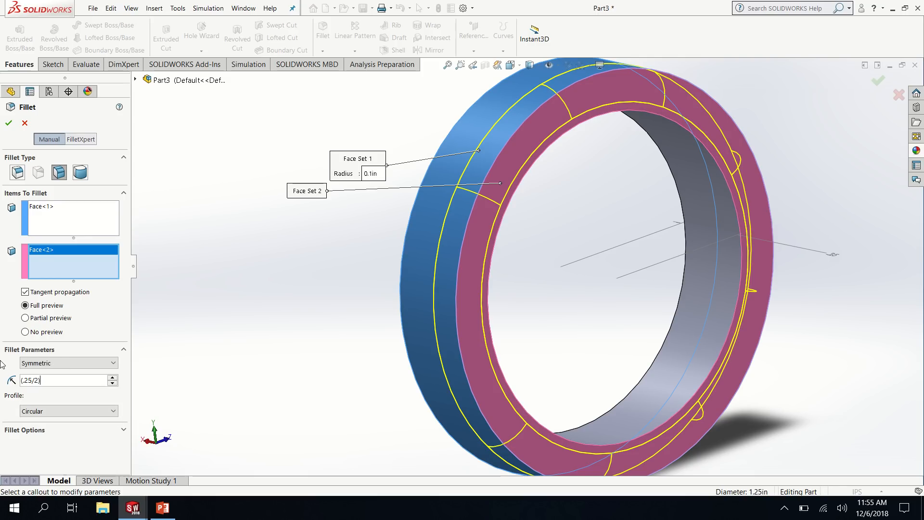
{"action": "type", "text": "-"}
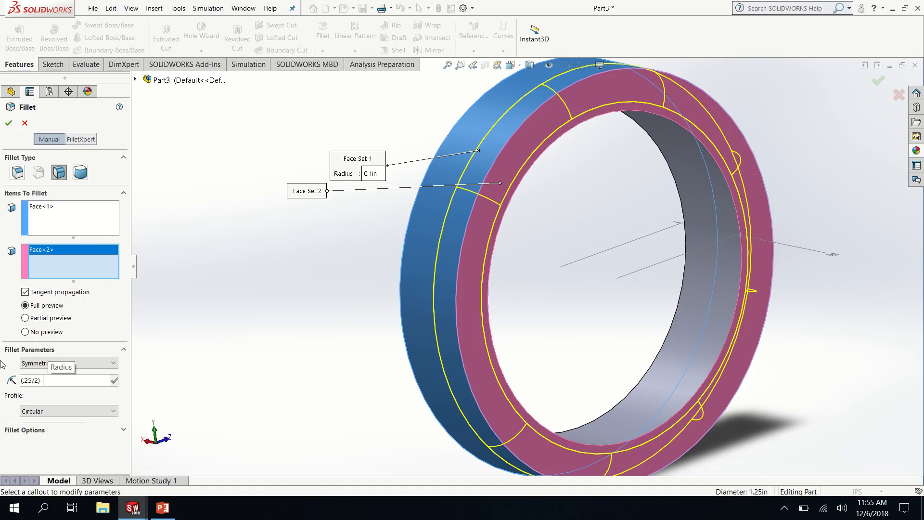
{"action": "type", "text": ".02"}
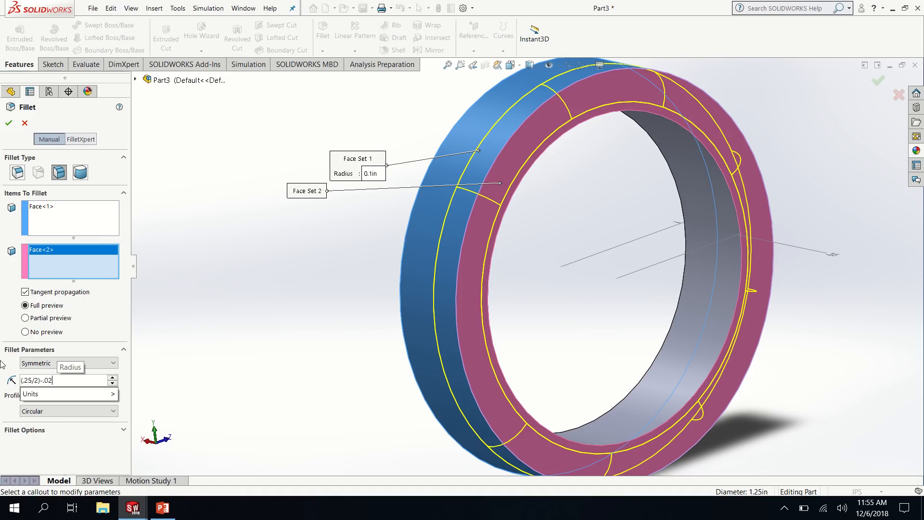
{"action": "key", "text": "Return"}
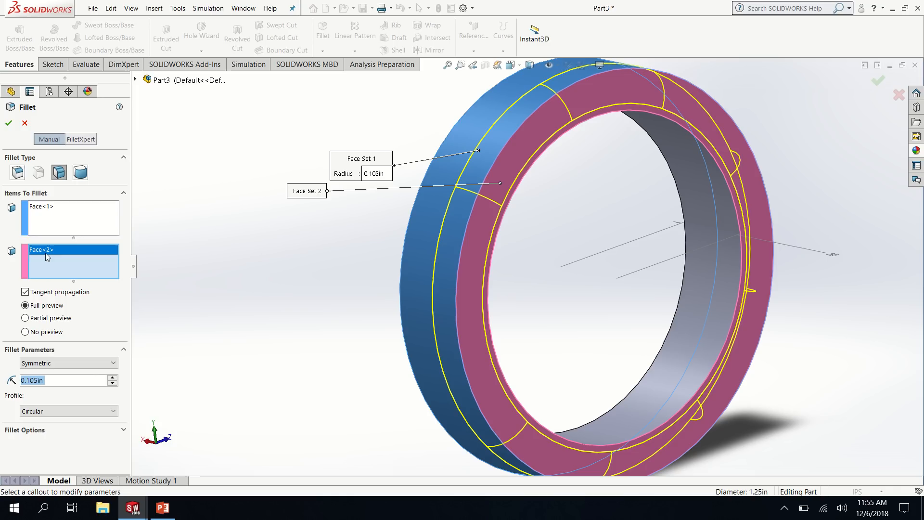
{"action": "left_click", "coordinate": [9, 124]}
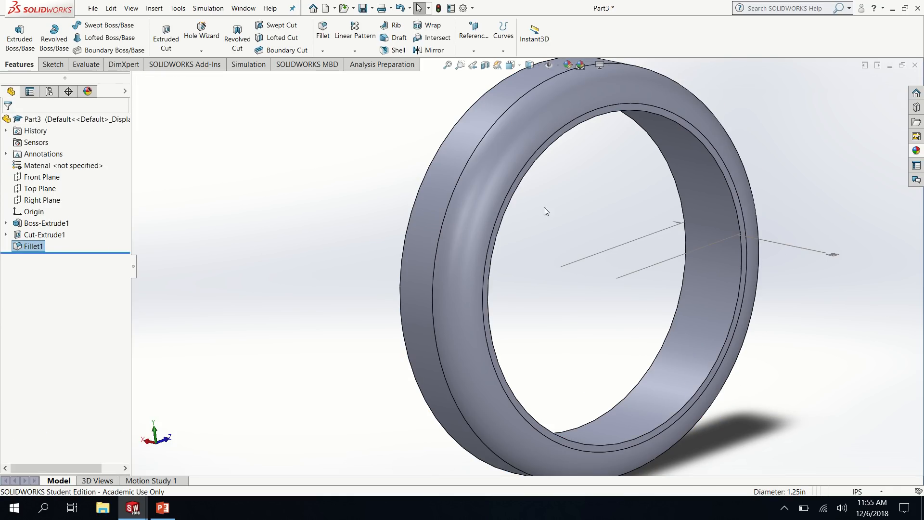
Step: Add a 0.105 in face fillet between the outer cylindrical face and the ring's other flat annular face
{"action": "middle_click_drag", "start_coordinate": [544, 207], "coordinate": [595, 264]}
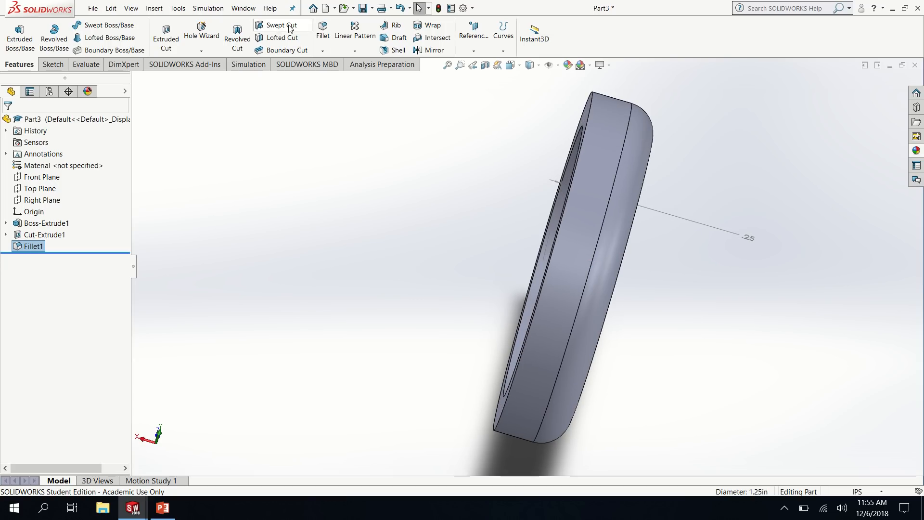
{"action": "left_click", "coordinate": [323, 32]}
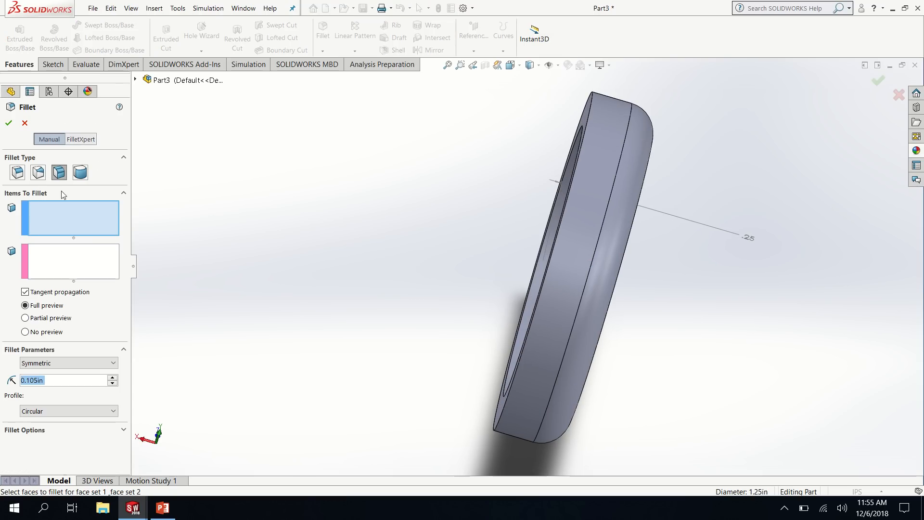
{"action": "left_click", "coordinate": [581, 180]}
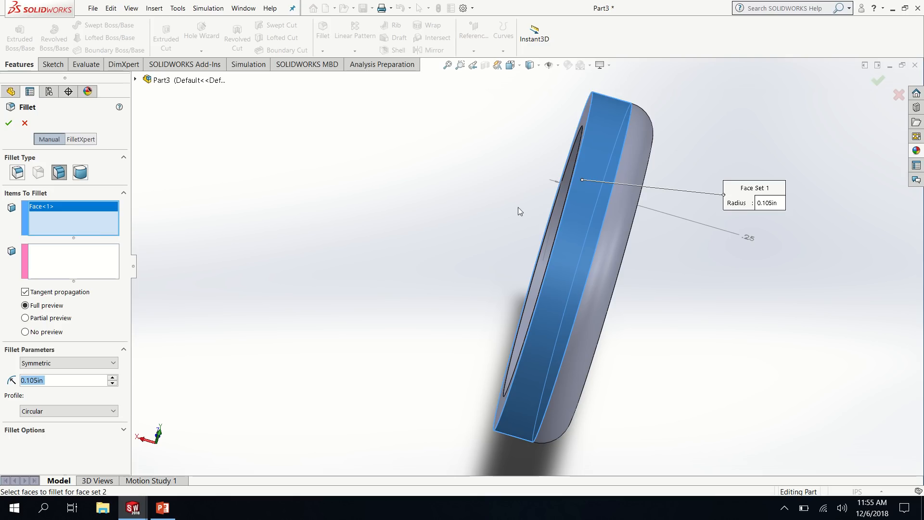
{"action": "middle_click_drag", "start_coordinate": [455, 226], "coordinate": [492, 232]}
{"action": "left_click", "coordinate": [100, 273]}
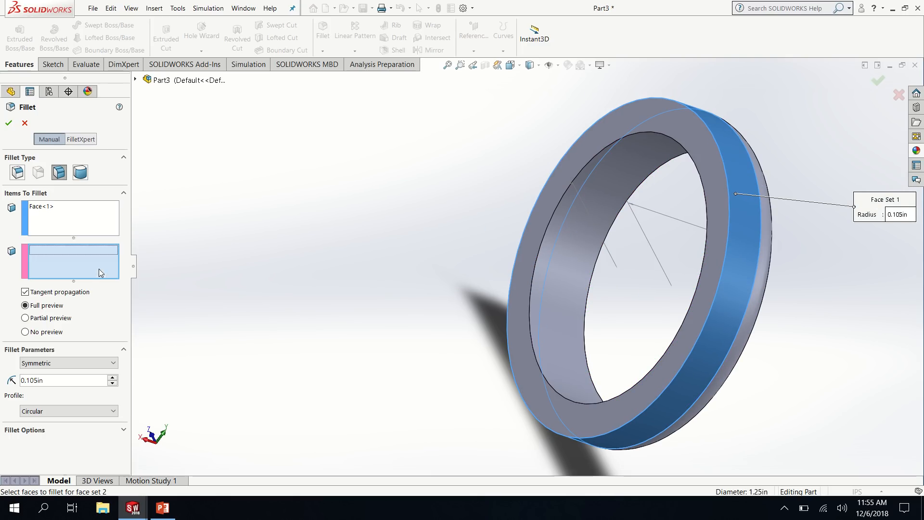
{"action": "left_click", "coordinate": [707, 157]}
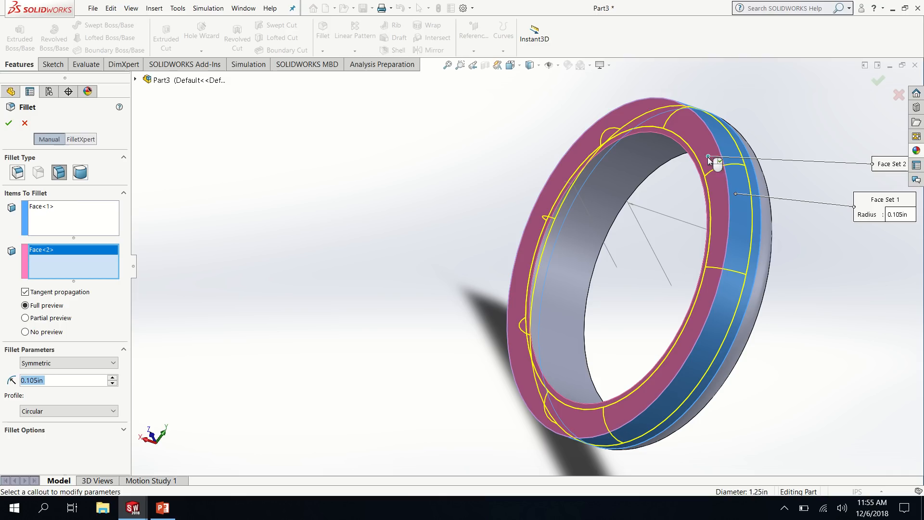
{"action": "left_click", "coordinate": [9, 123]}
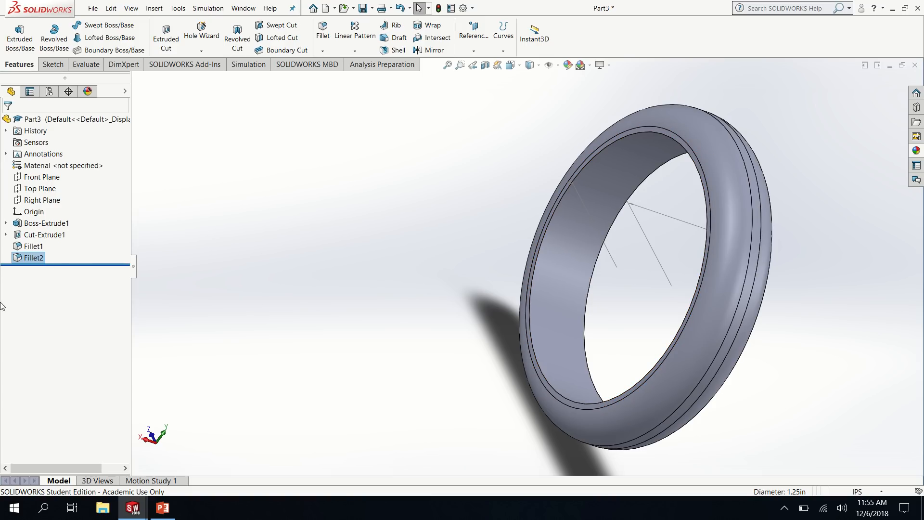
Step: Face-fillet the bore with the narrow flat rim on the same side of the ring, using a radius of .02 in
{"action": "left_click", "coordinate": [322, 31]}
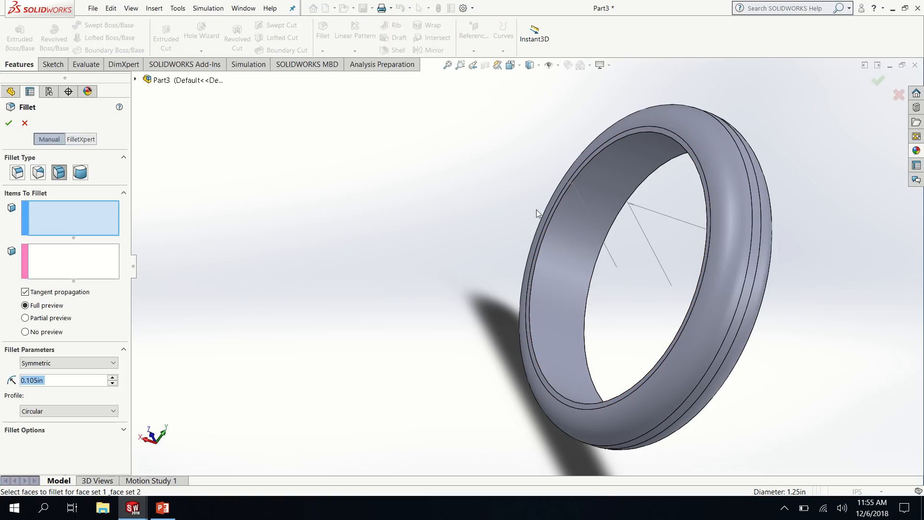
{"action": "left_click", "coordinate": [42, 219]}
{"action": "left_click", "coordinate": [592, 180]}
{"action": "left_click", "coordinate": [79, 263]}
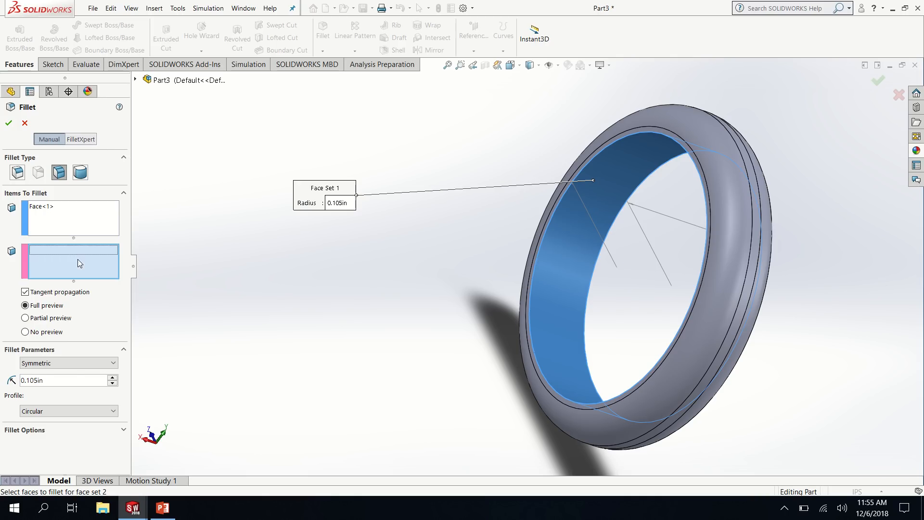
{"action": "left_click", "coordinate": [589, 162]}
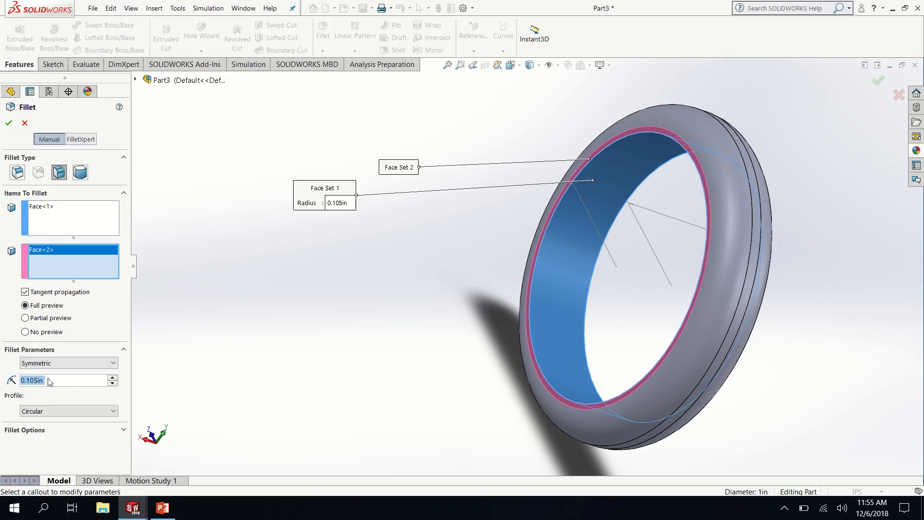
{"action": "type", "text": ".02"}
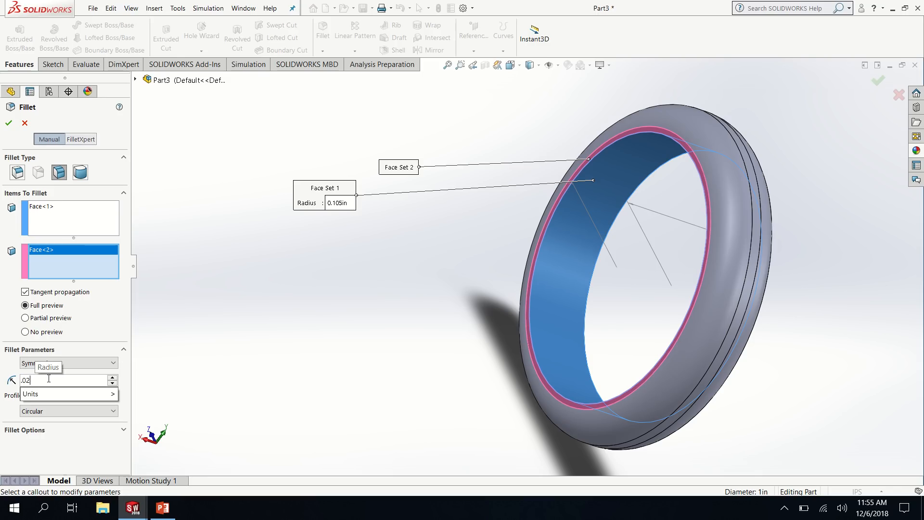
{"action": "key", "text": "Return"}
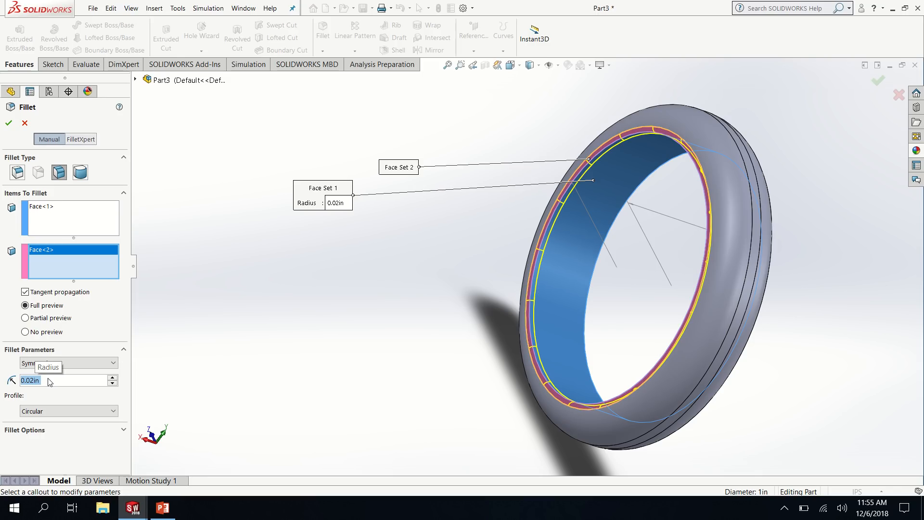
{"action": "left_click", "coordinate": [8, 123]}
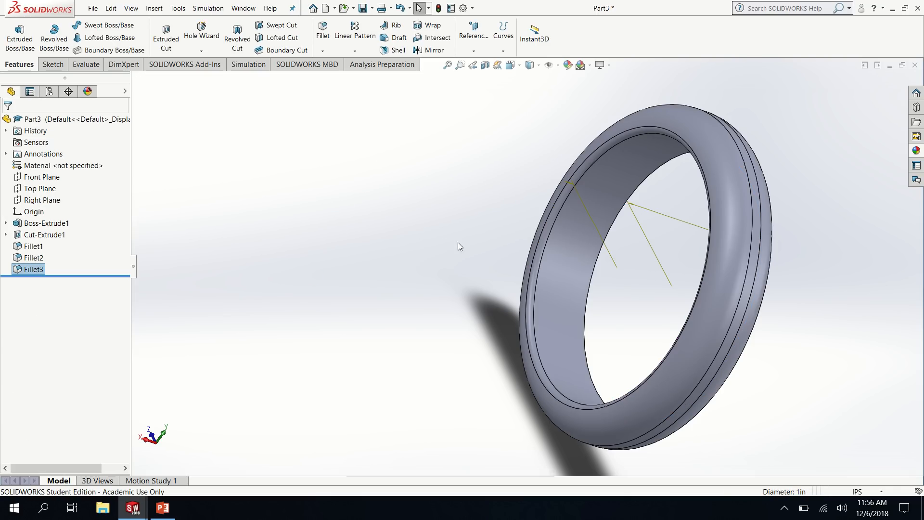
Step: Add a matching 0.02 in face fillet between the bore and the narrow flat rim on the ring's opposite side
{"action": "middle_click_drag", "start_coordinate": [704, 298], "coordinate": [739, 283]}
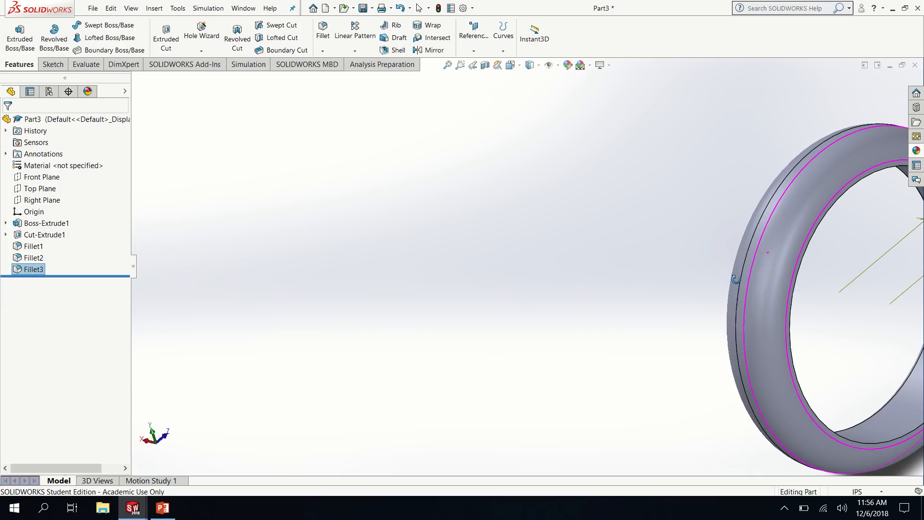
{"action": "key", "text": "f"}
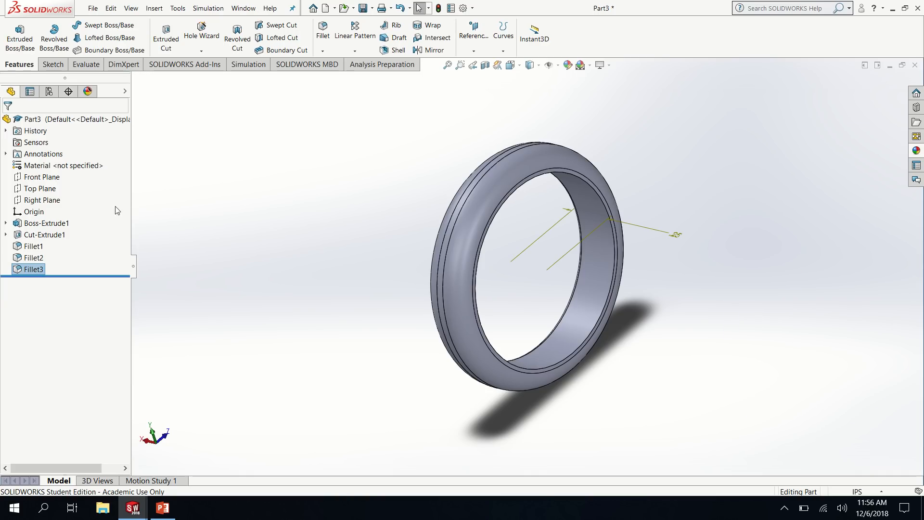
{"action": "scroll", "coordinate": [385, 233], "scroll_direction": "down", "scroll_amount": 3}
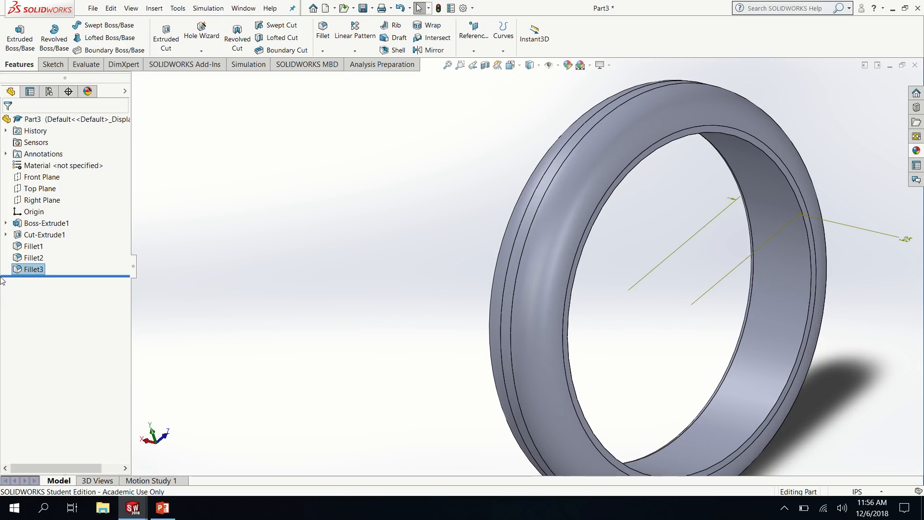
{"action": "left_click", "coordinate": [323, 31]}
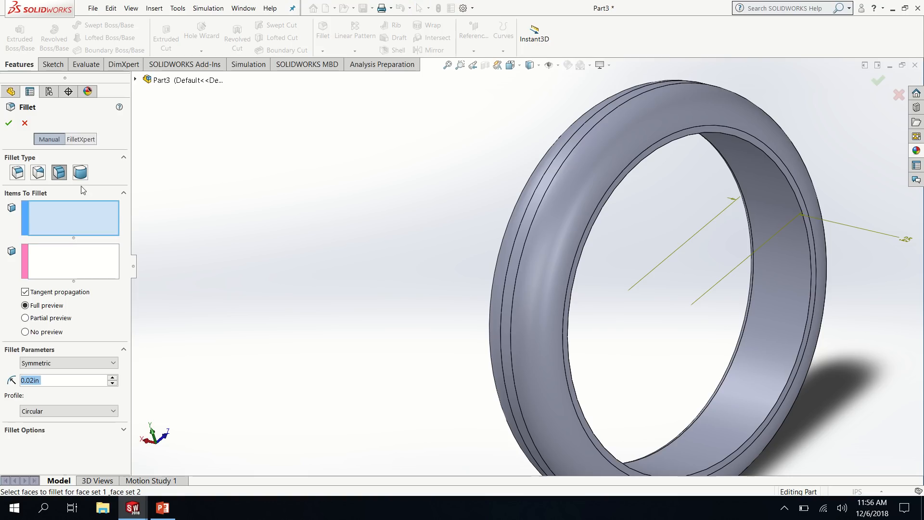
{"action": "left_click", "coordinate": [770, 181]}
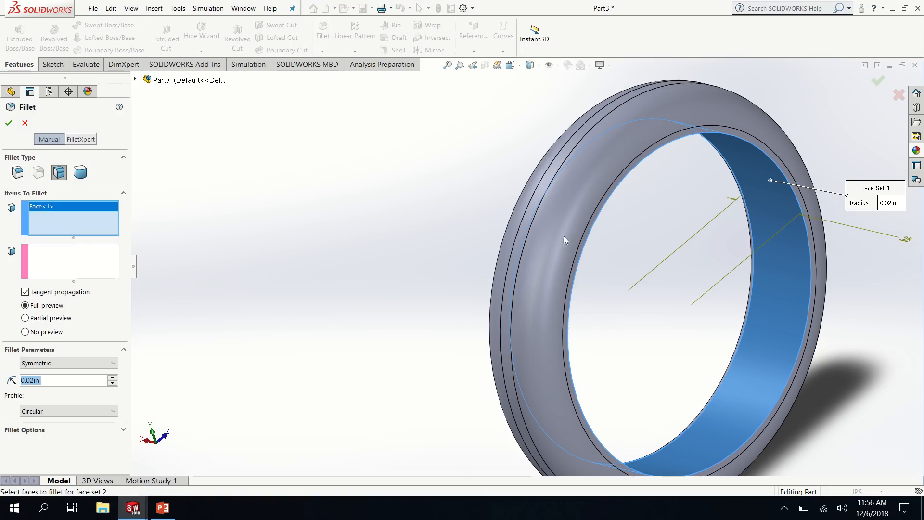
{"action": "left_click", "coordinate": [79, 255]}
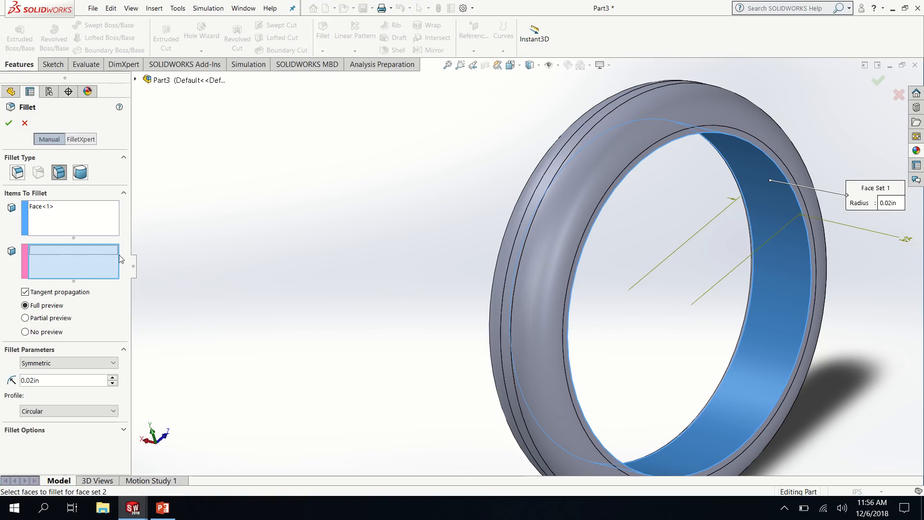
{"action": "left_click", "coordinate": [768, 158]}
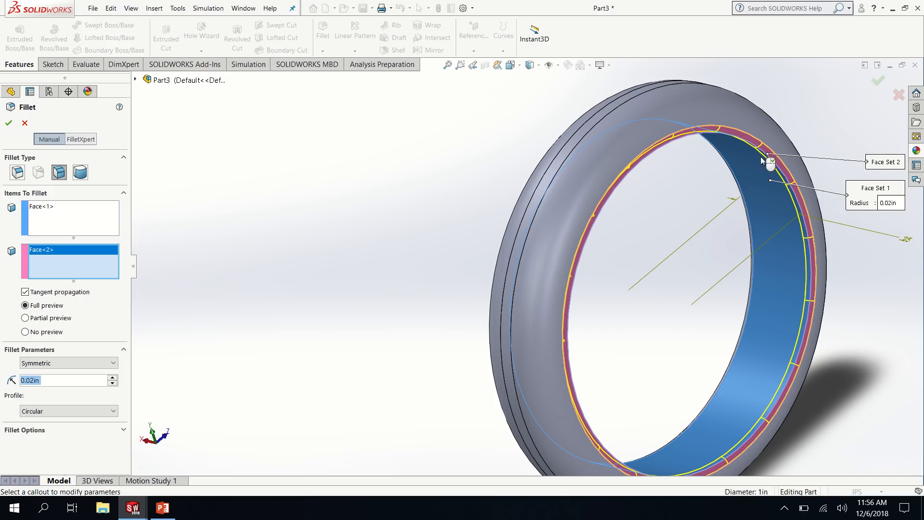
{"action": "left_click", "coordinate": [10, 124]}
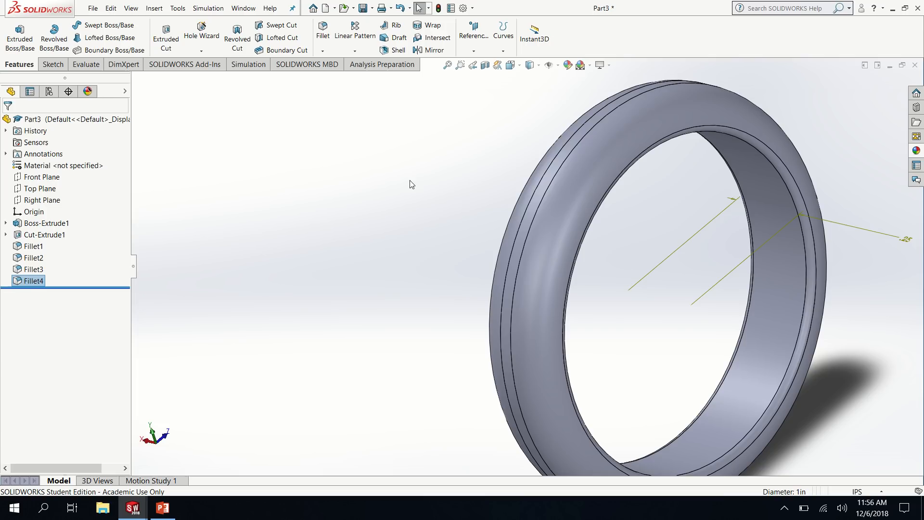
Step: Start an extruded boss by opening a new sketch on the Right Plane, viewed face-on
{"action": "mouse_move", "coordinate": [408, 186]}
{"action": "middle_mouse_down"}
{"action": "mouse_move", "coordinate": [460, 187]}
{"action": "mouse_move", "coordinate": [501, 124]}
{"action": "mouse_move", "coordinate": [432, 124]}
{"action": "mouse_move", "coordinate": [411, 169]}
{"action": "mouse_move", "coordinate": [417, 182]}
{"action": "middle_mouse_up"}
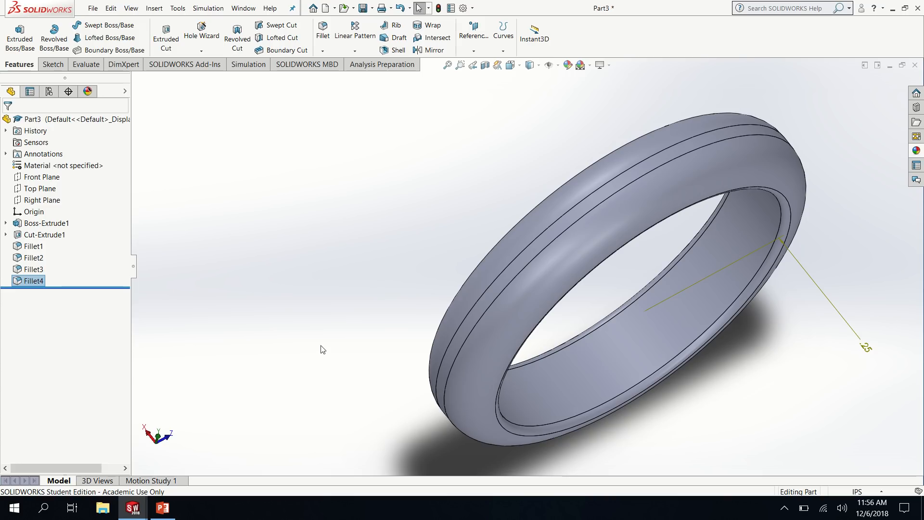
{"action": "scroll", "coordinate": [318, 336], "scroll_direction": "up", "scroll_amount": 1}
{"action": "scroll", "coordinate": [357, 203], "scroll_direction": "up", "scroll_amount": 1}
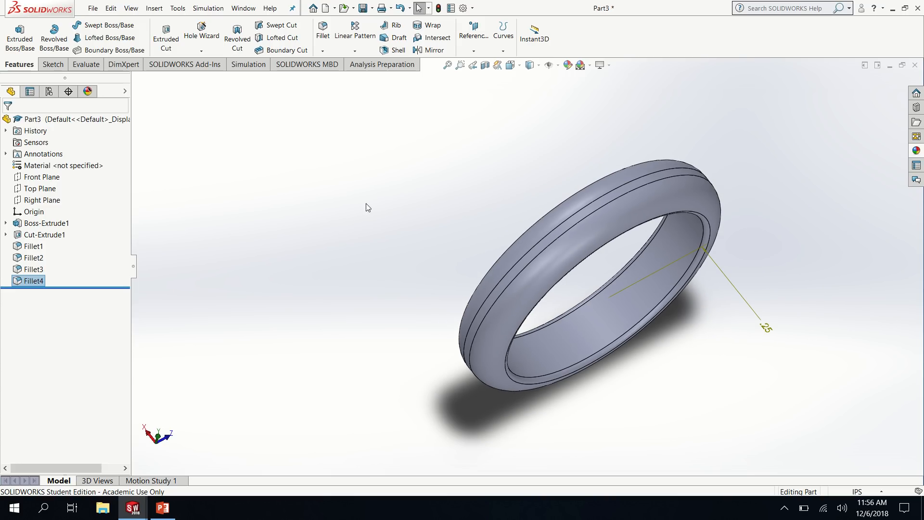
{"action": "middle_click_drag", "start_coordinate": [365, 207], "coordinate": [420, 369]}
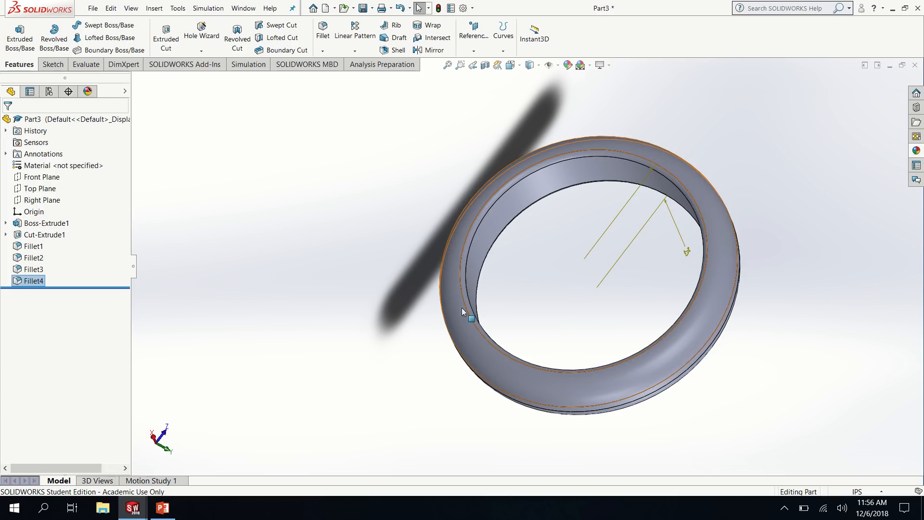
{"action": "right_click", "coordinate": [46, 177]}
{"action": "left_click", "coordinate": [96, 159]}
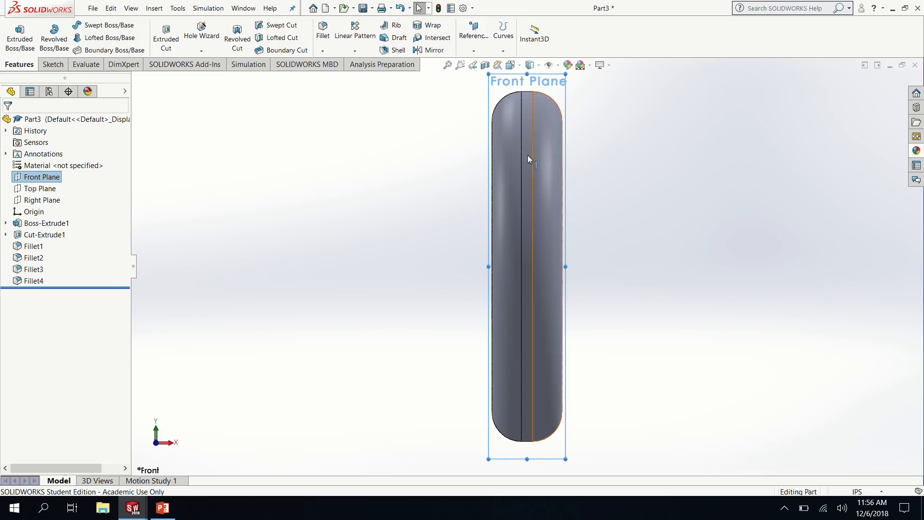
{"action": "right_click", "coordinate": [40, 200]}
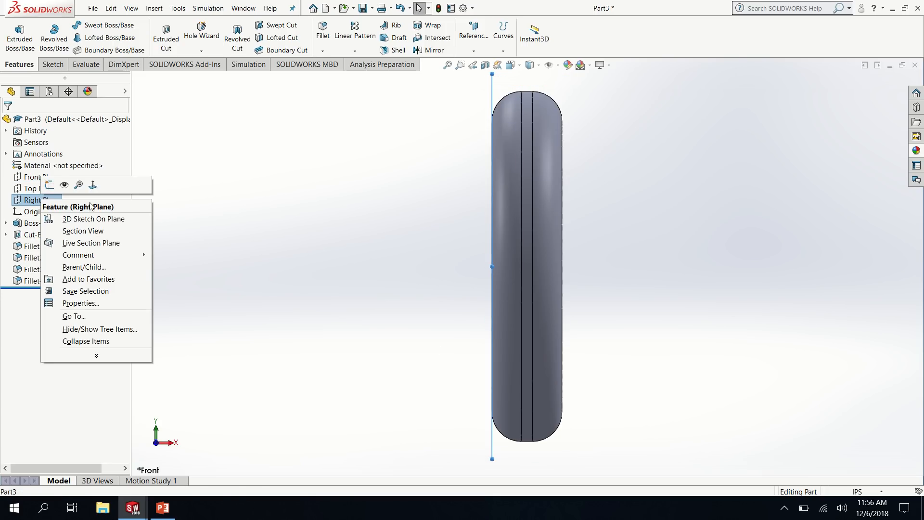
{"action": "left_click", "coordinate": [93, 185]}
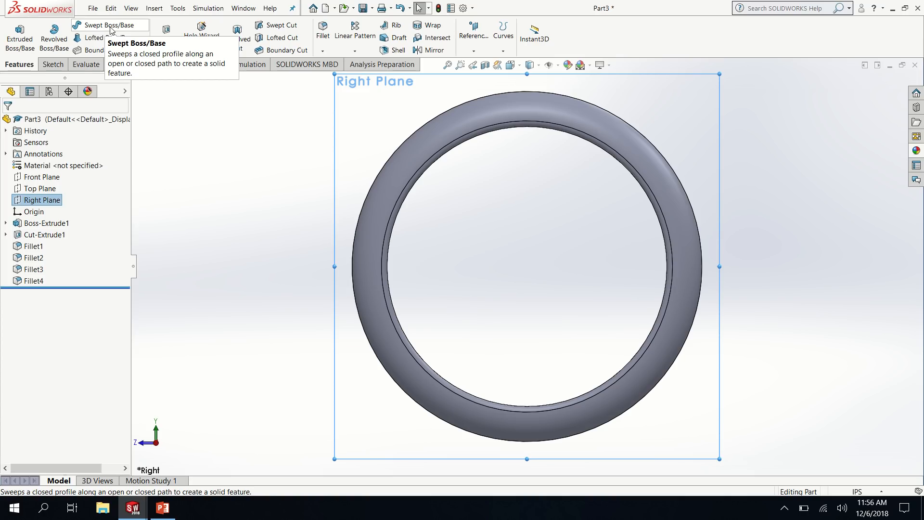
{"action": "left_click", "coordinate": [20, 34]}
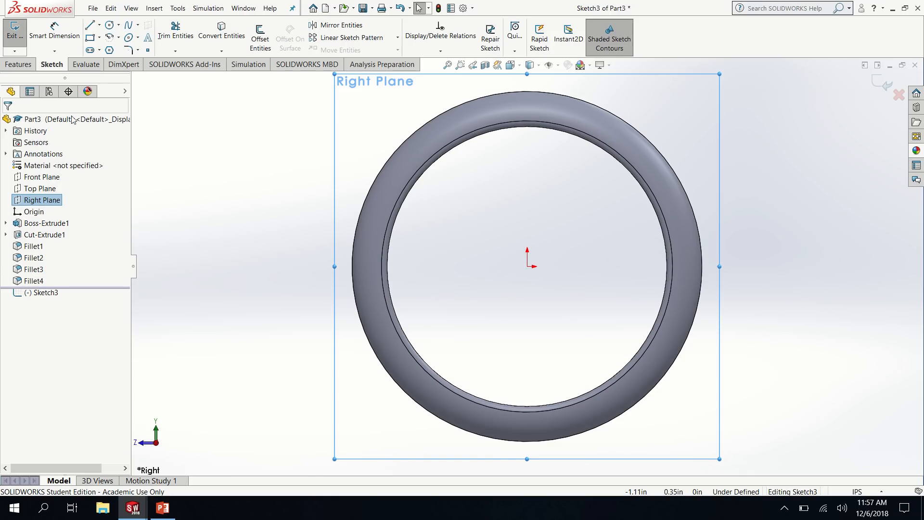
Step: Examine the ring edge-on, normal to the Front Plane, and at an angle to check where the sketch origin lies across its width
{"action": "right_click", "coordinate": [45, 180]}
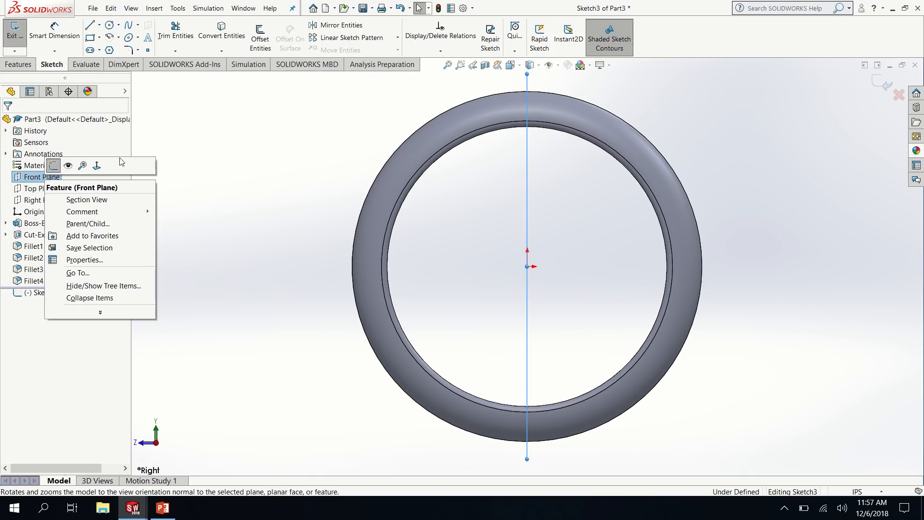
{"action": "left_click", "coordinate": [102, 167]}
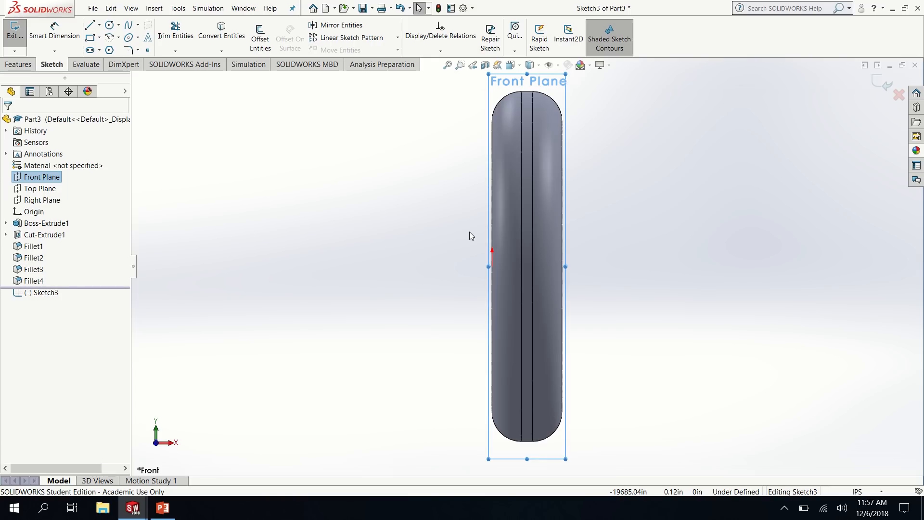
{"action": "scroll", "coordinate": [469, 232], "scroll_direction": "down", "scroll_amount": 3}
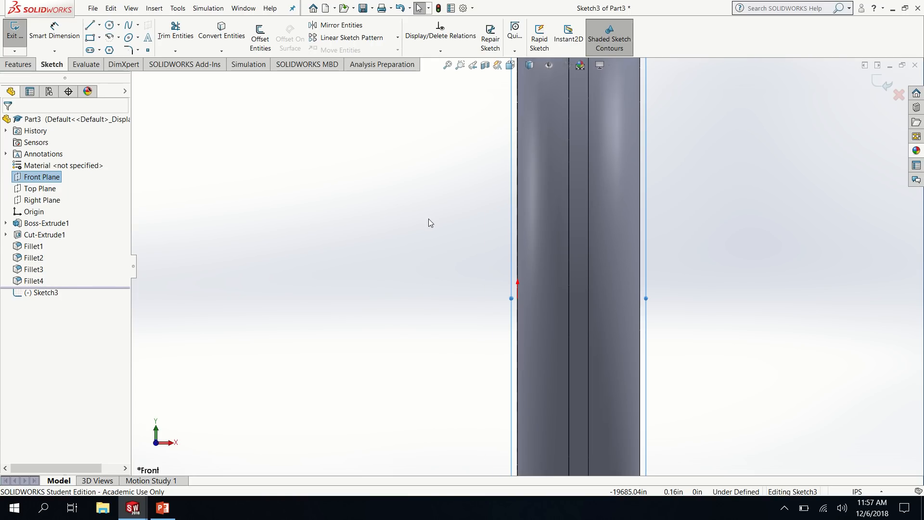
{"action": "middle_click_drag", "start_coordinate": [428, 218], "coordinate": [451, 232]}
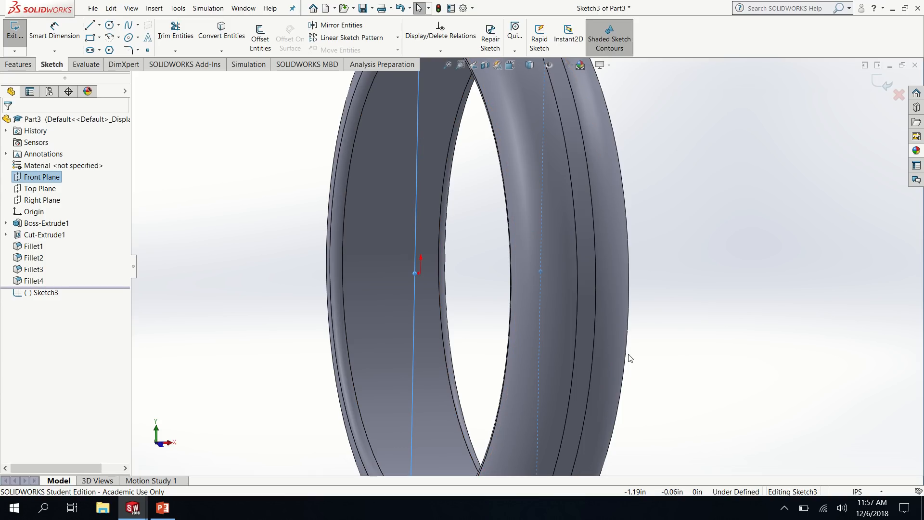
{"action": "right_click", "coordinate": [52, 182]}
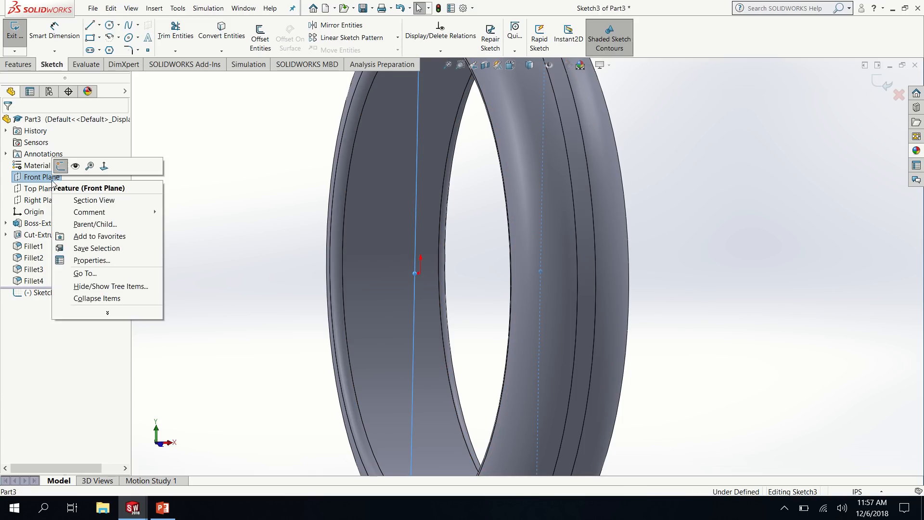
{"action": "left_click", "coordinate": [106, 166]}
{"action": "scroll", "coordinate": [548, 245], "scroll_direction": "down", "scroll_amount": 5}
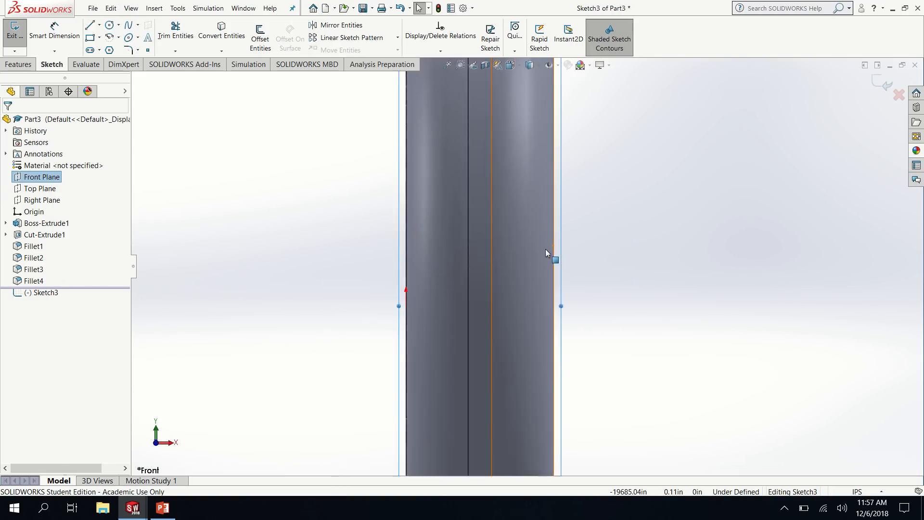
{"action": "scroll", "coordinate": [530, 259], "scroll_direction": "up", "scroll_amount": 6}
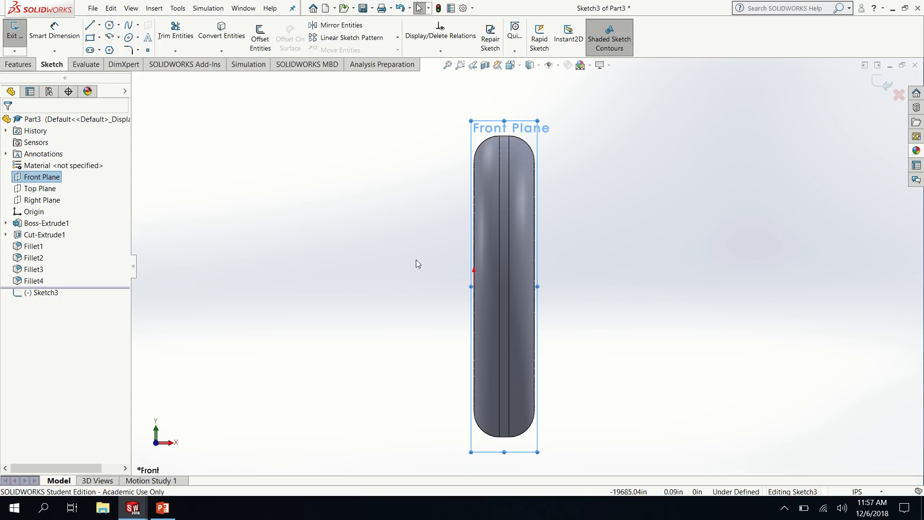
{"action": "middle_click_drag", "start_coordinate": [416, 248], "coordinate": [445, 269]}
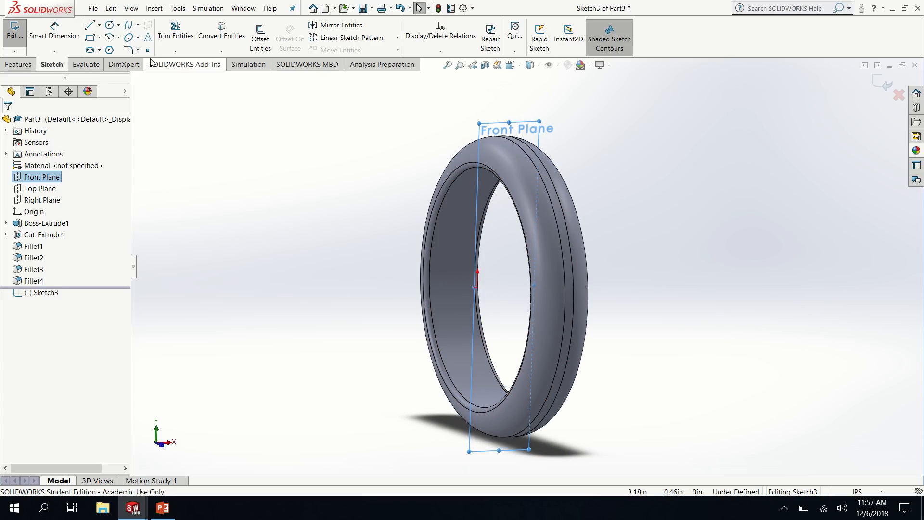
{"action": "left_click", "coordinate": [109, 25]}
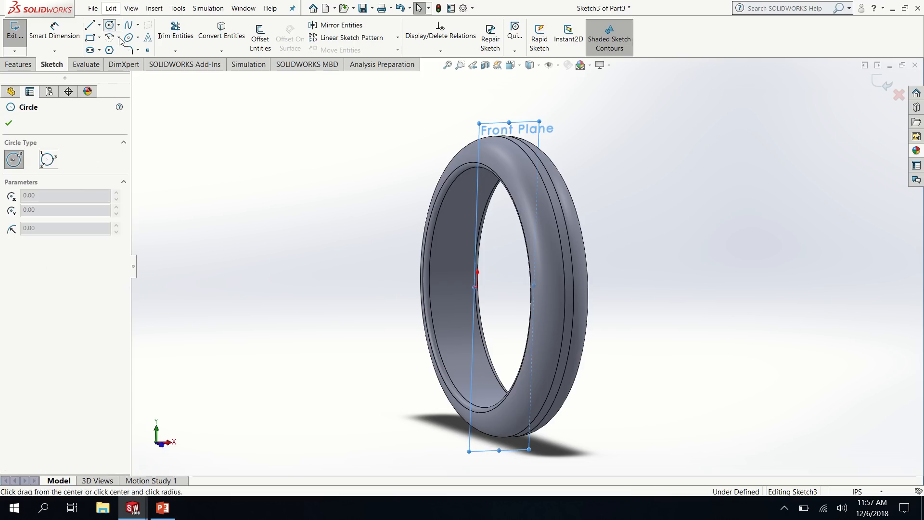
{"action": "left_click", "coordinate": [448, 210]}
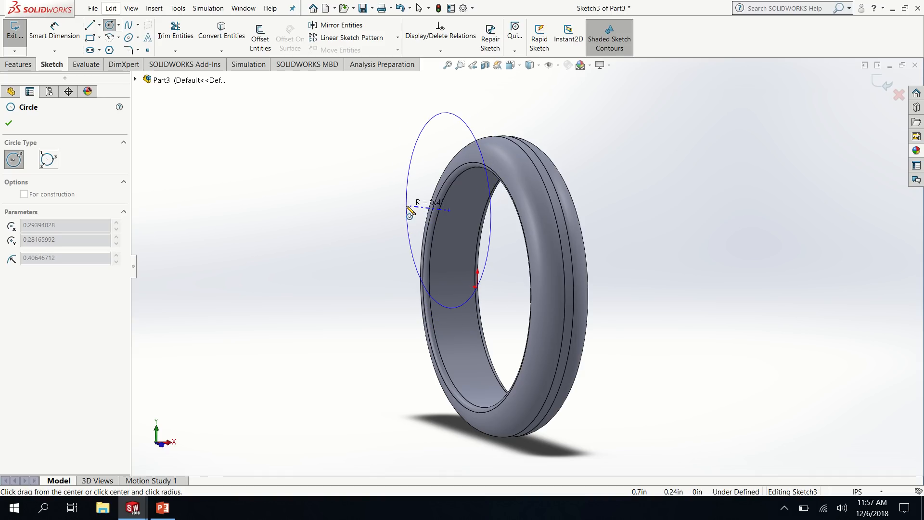
{"action": "key", "text": "Escape"}
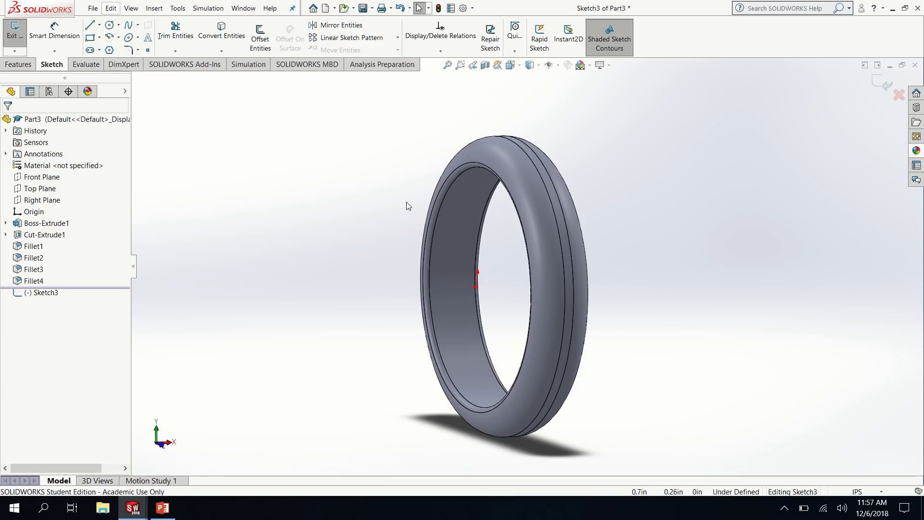
{"action": "left_click", "coordinate": [13, 30]}
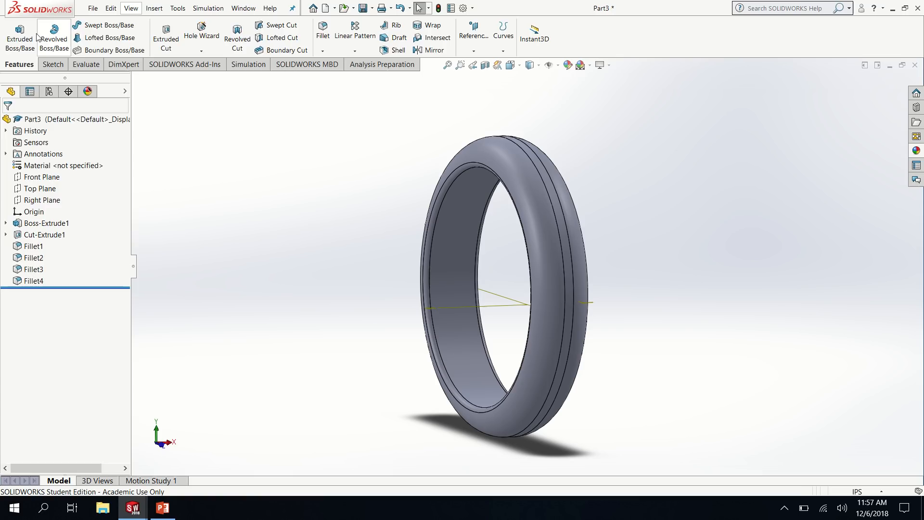
Step: Try an extruded boss sketch on the Front Plane, drawing a small circle of about 0.027 in radius near the bore's edge
{"action": "left_click", "coordinate": [22, 36]}
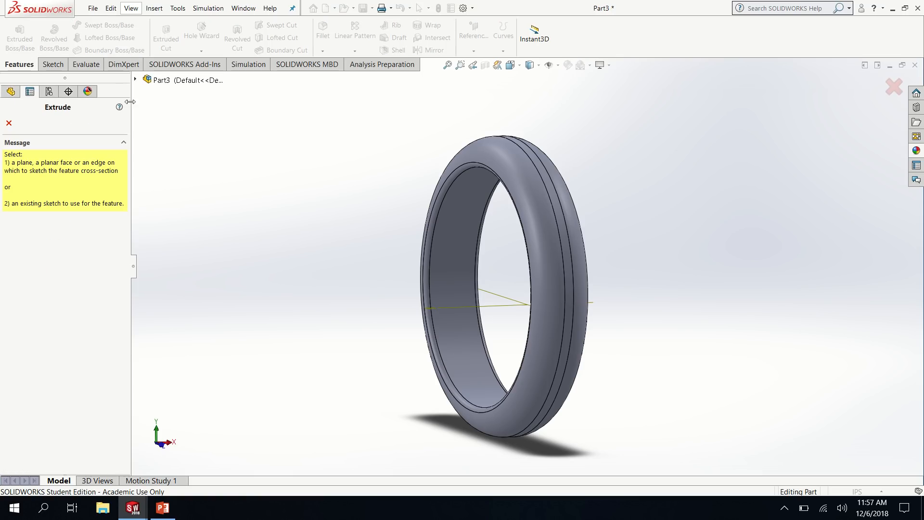
{"action": "left_click", "coordinate": [134, 80]}
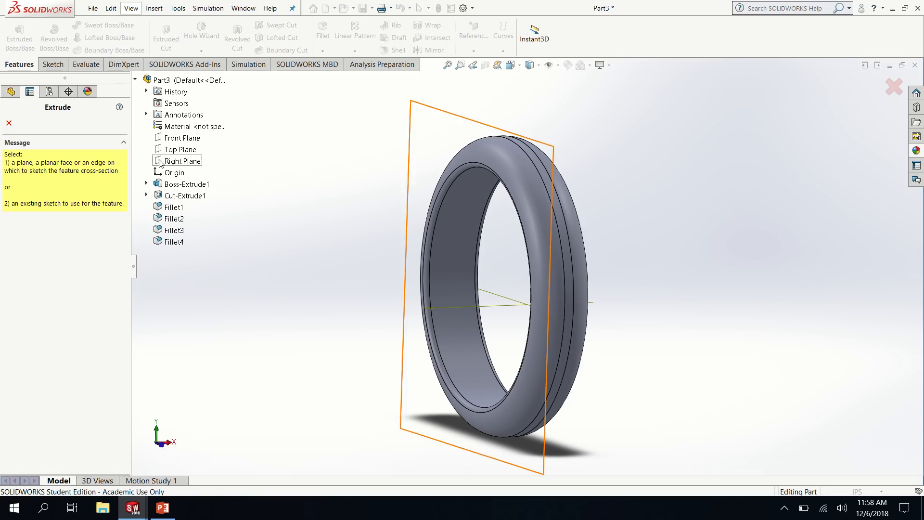
{"action": "left_click", "coordinate": [188, 139]}
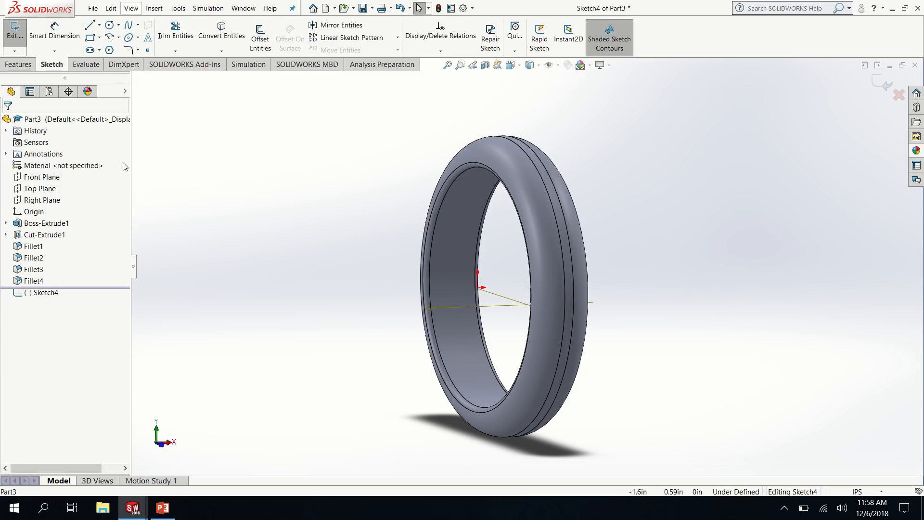
{"action": "left_click", "coordinate": [110, 24]}
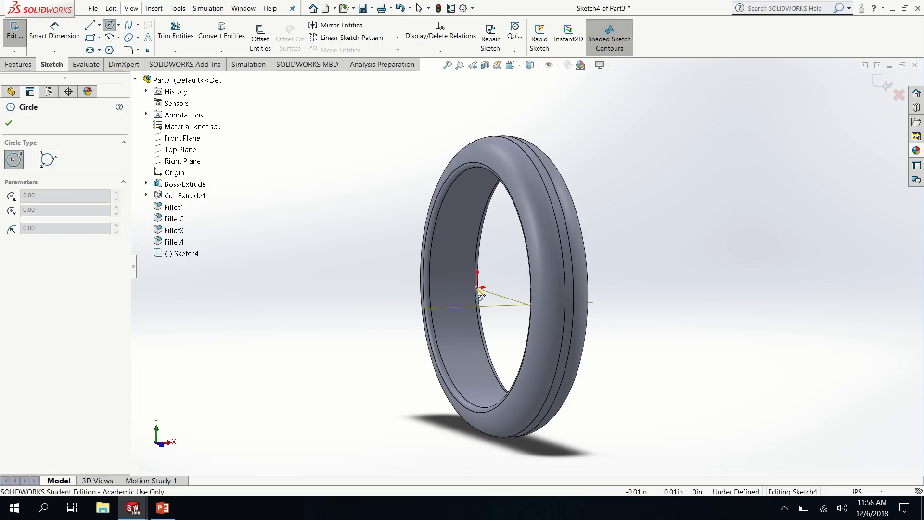
{"action": "left_click", "coordinate": [433, 265]}
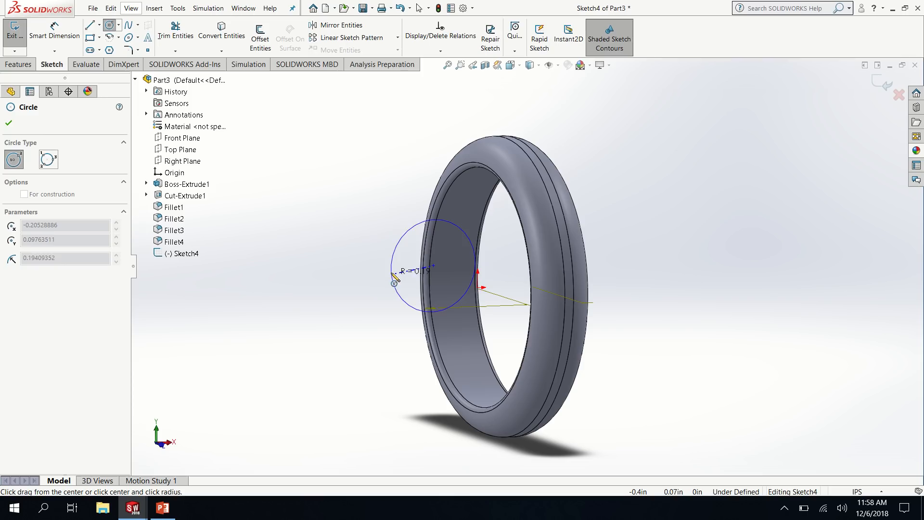
{"action": "left_click", "coordinate": [443, 272]}
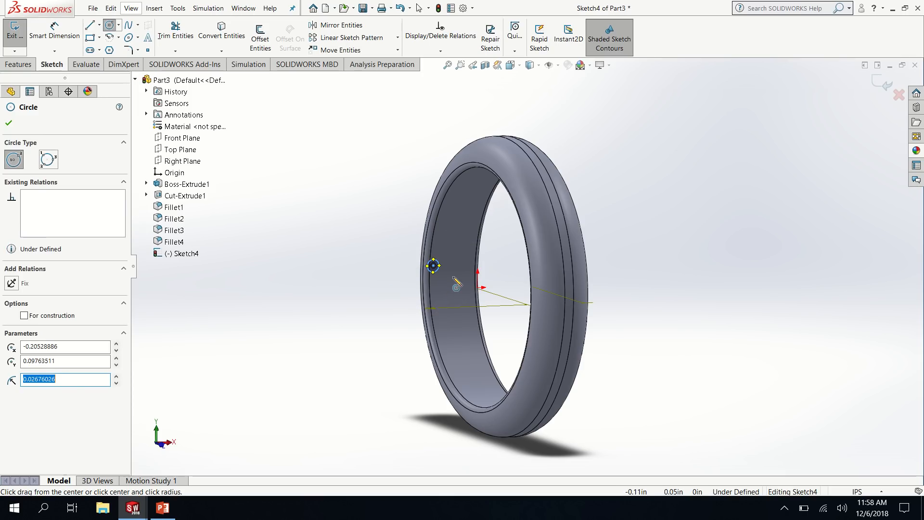
Step: Examine the ring from all around to check where the small Front Plane circle lies relative to its width and origin
{"action": "key", "text": "Right"}
{"action": "key", "text": "Right"}
{"action": "key", "text": "Right"}
{"action": "key", "text": "Right"}
{"action": "key", "text": "Right"}
{"action": "key", "text": "Right"}
{"action": "key", "text": "Right"}
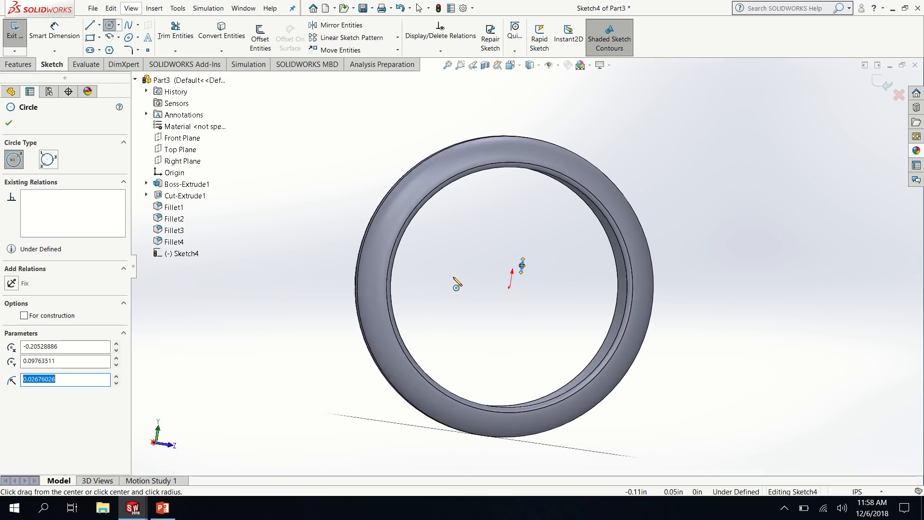
{"action": "key", "text": "Right"}
{"action": "key", "text": "Right"}
{"action": "key", "text": "Right"}
{"action": "key", "text": "Right"}
{"action": "key", "text": "Right"}
{"action": "key", "text": "Right"}
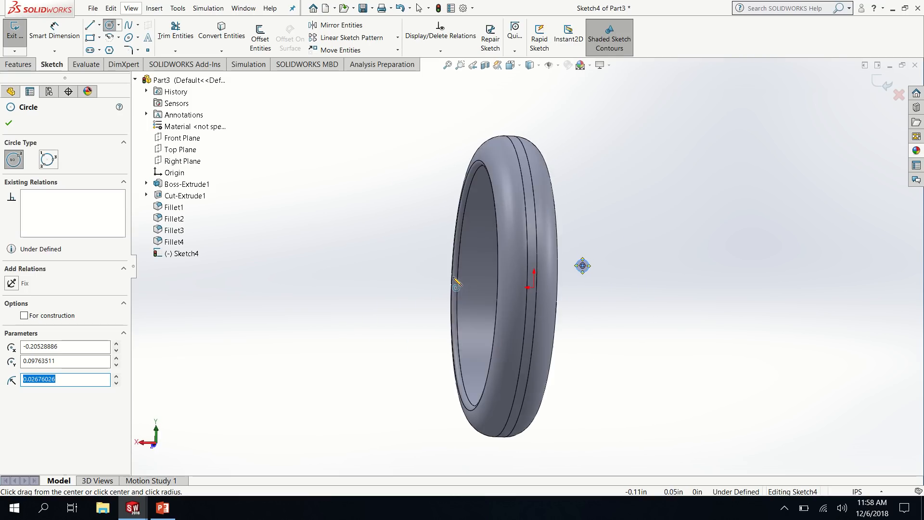
{"action": "key", "text": "Right"}
{"action": "key", "text": "Right"}
{"action": "key", "text": "Right"}
{"action": "key", "text": "Right"}
{"action": "key", "text": "Right"}
{"action": "key", "text": "Right"}
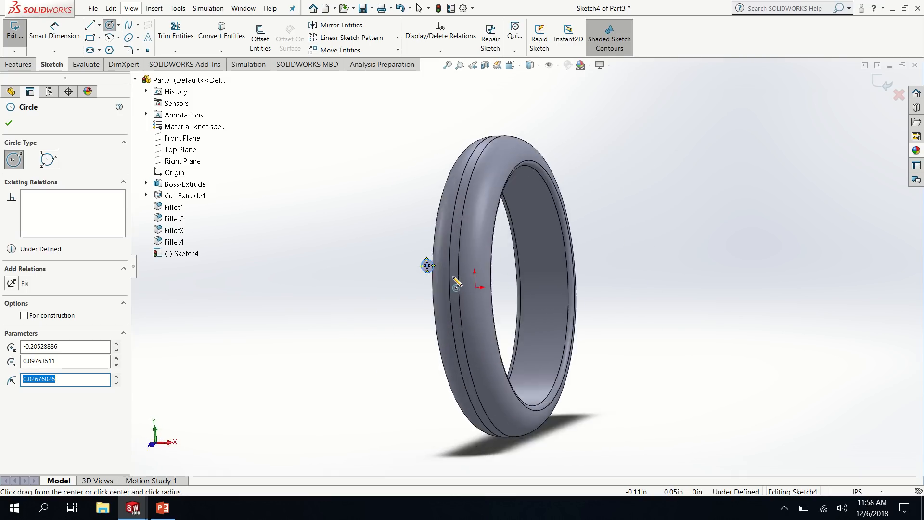
{"action": "key", "text": "Right"}
{"action": "key", "text": "Right"}
{"action": "key", "text": "Right"}
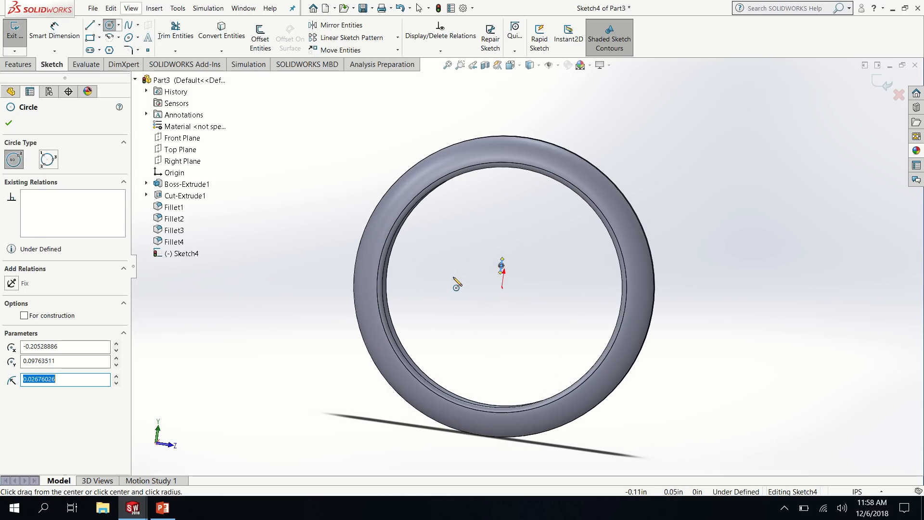
Step: Discard the Front Plane sketch with its small circle and return to the ring model at an angled view
{"action": "key", "text": "Escape"}
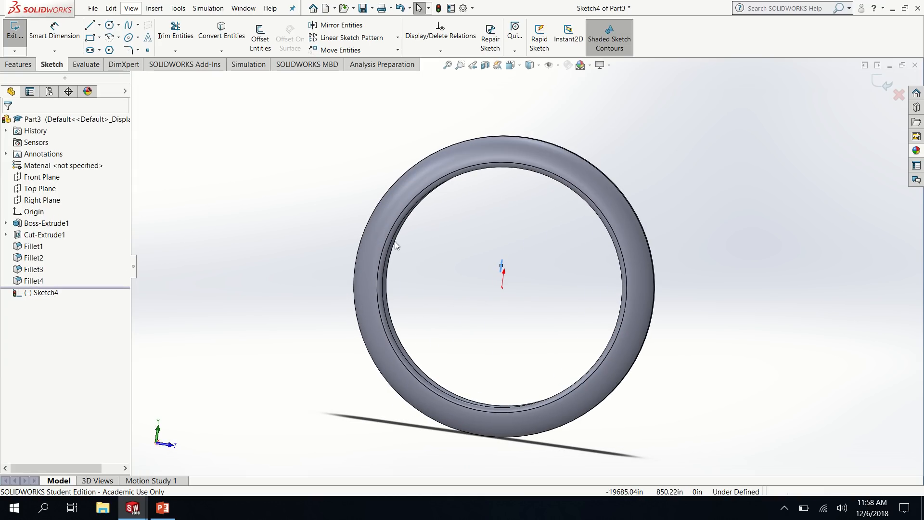
{"action": "right_click", "coordinate": [45, 295]}
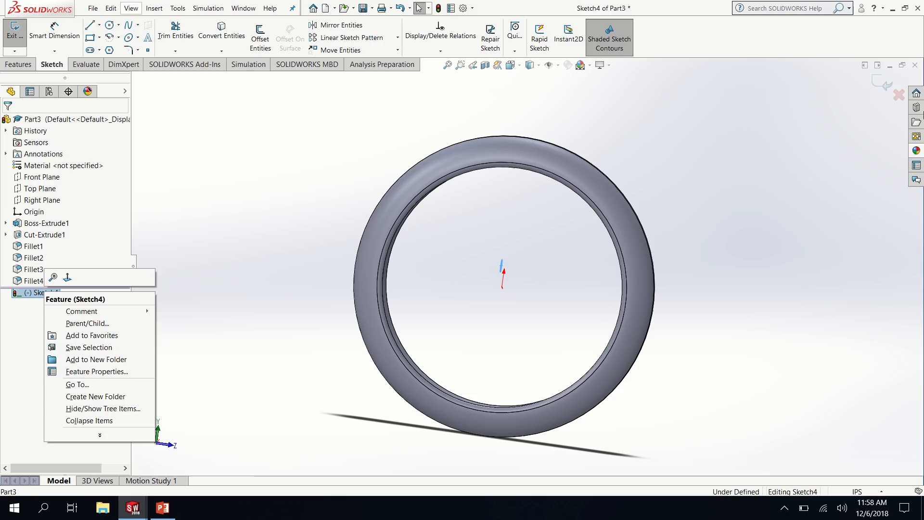
{"action": "left_click", "coordinate": [897, 97]}
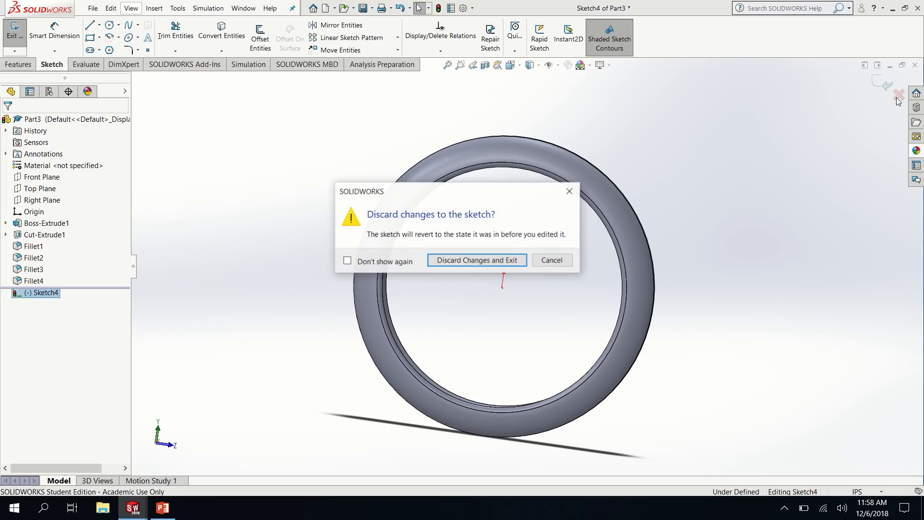
{"action": "left_click", "coordinate": [478, 263]}
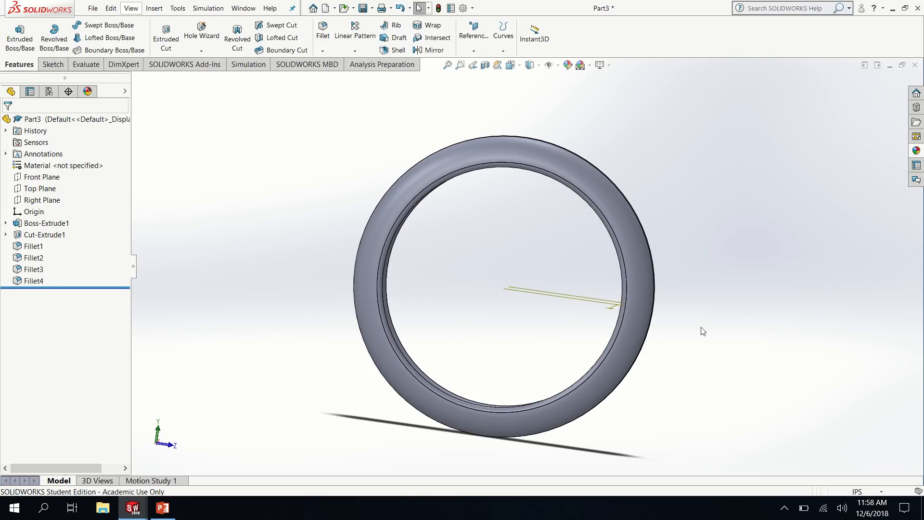
{"action": "middle_click_drag", "start_coordinate": [666, 249], "coordinate": [721, 246]}
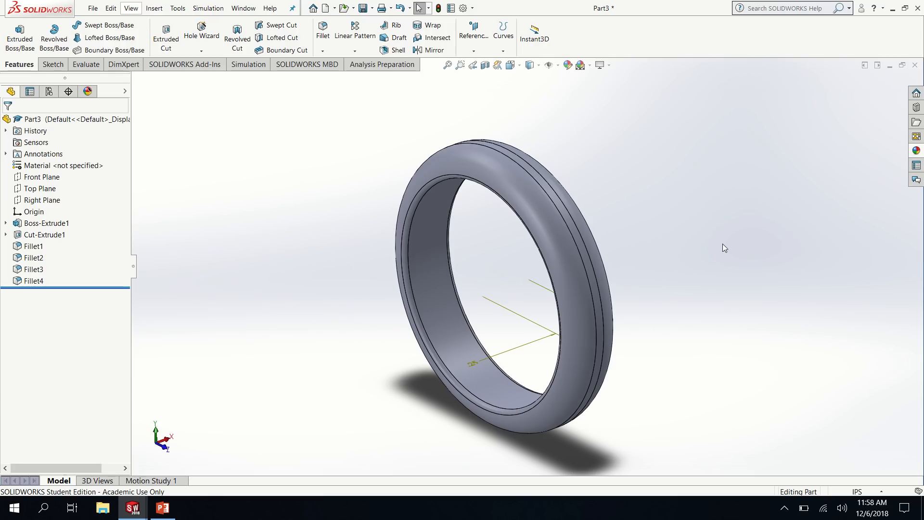